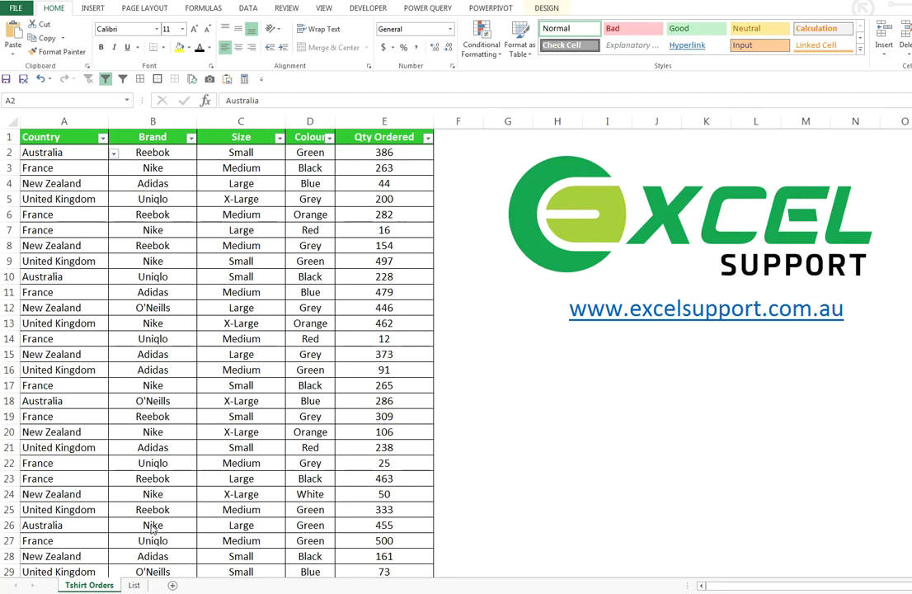
Add India in cell A7 at the end of the Country list on the List sheet
click(134, 585)
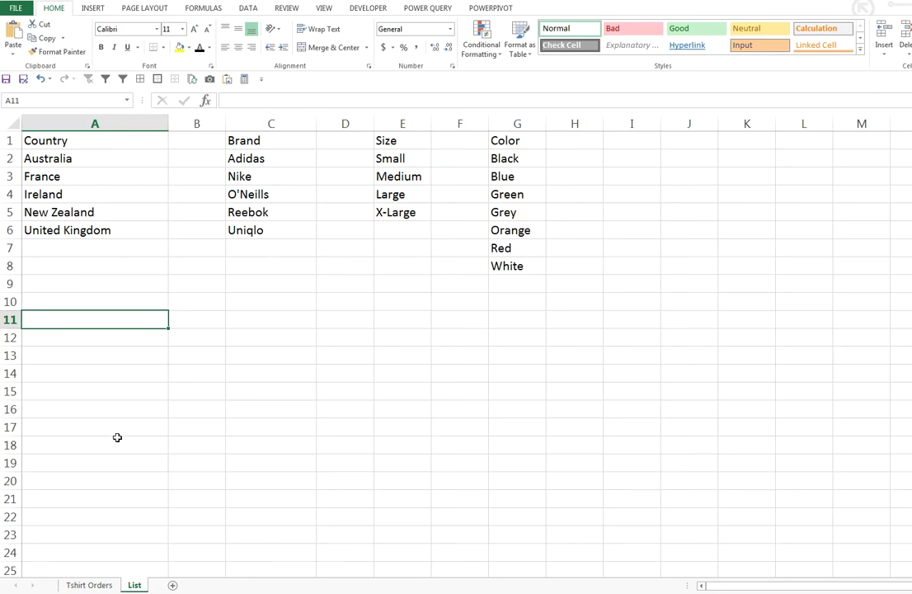
click(65, 248)
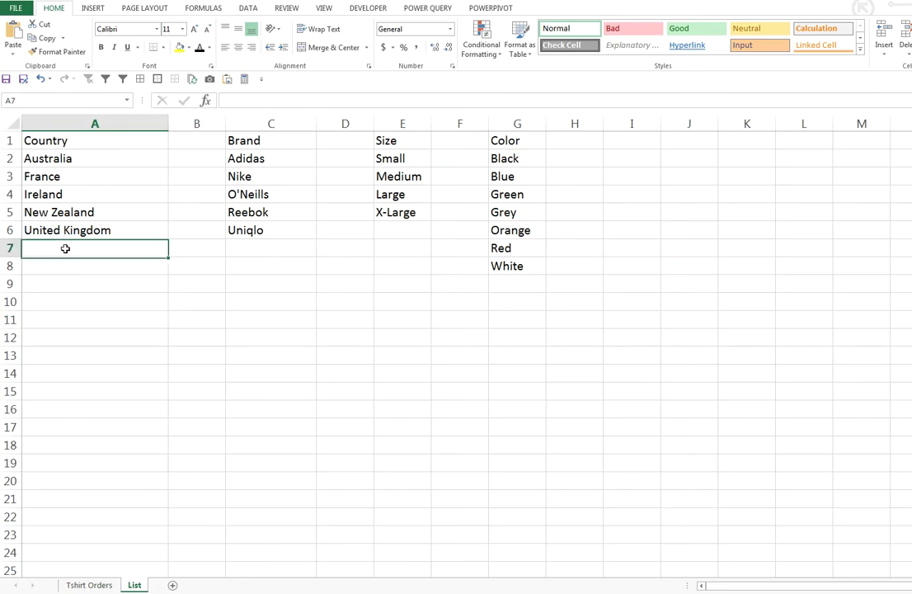
text(India)
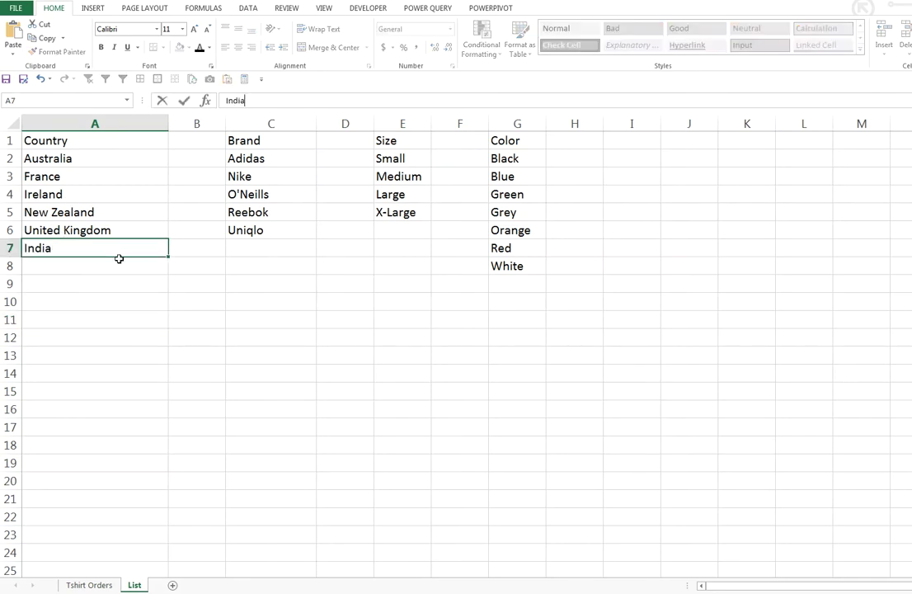
key(Return)
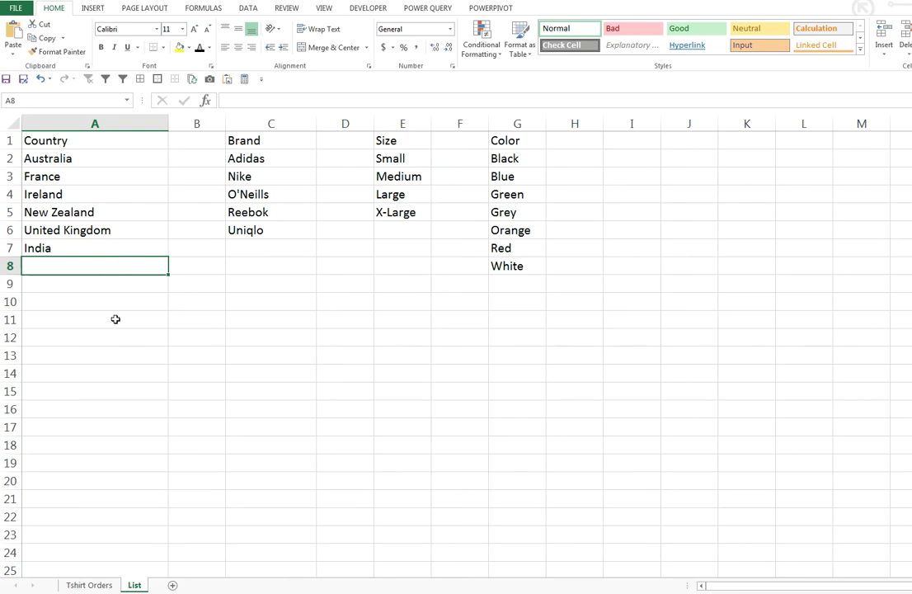
Extend the list validation source of the Tshirt Orders sheet's Country column to =List!$A$2:$A$7 and check the drop-down options in A2
click(97, 584)
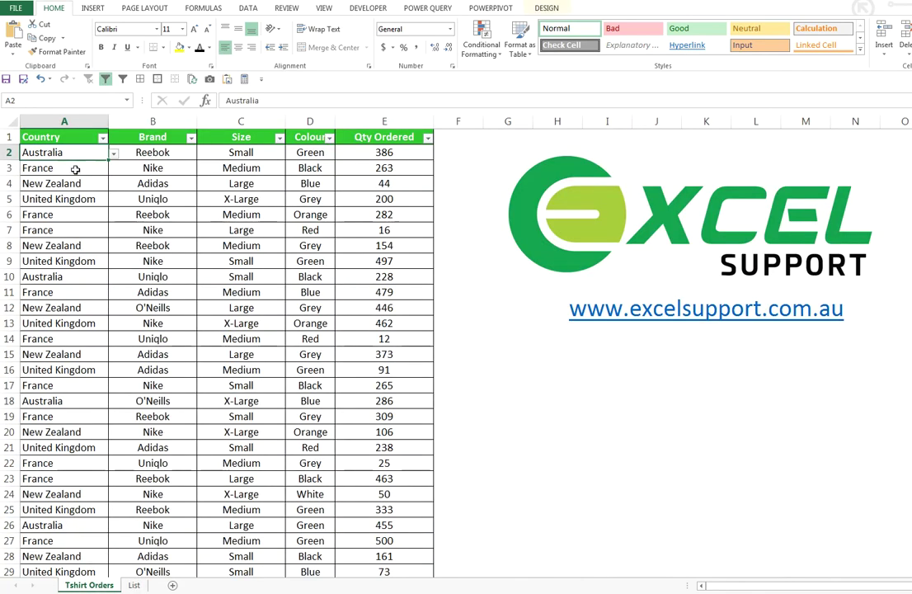
key(ctrl+shift+Down)
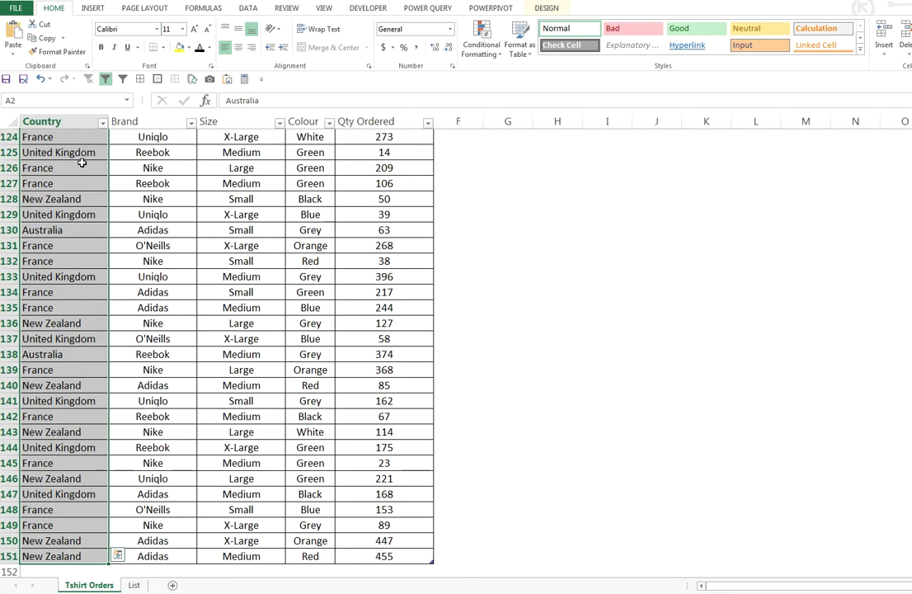
click(248, 10)
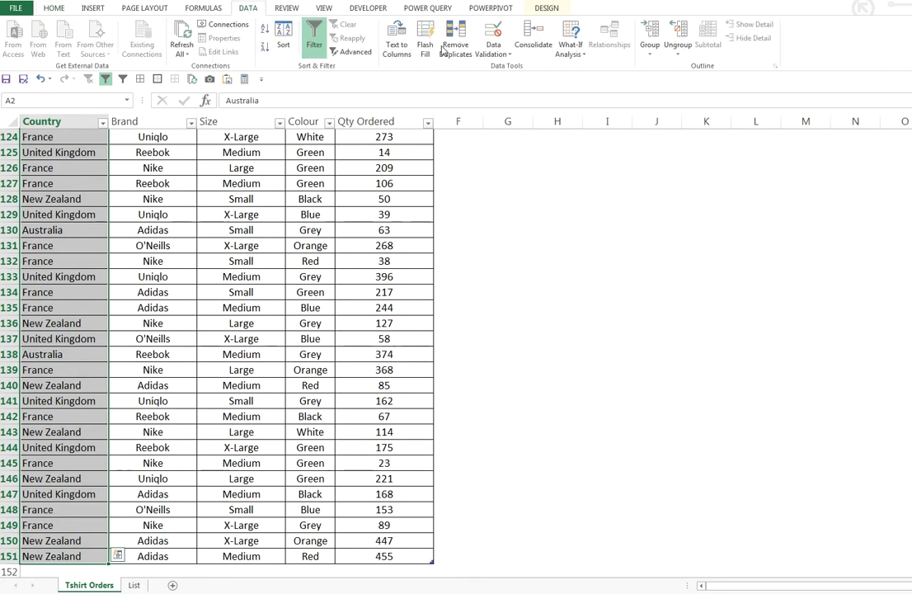
click(492, 52)
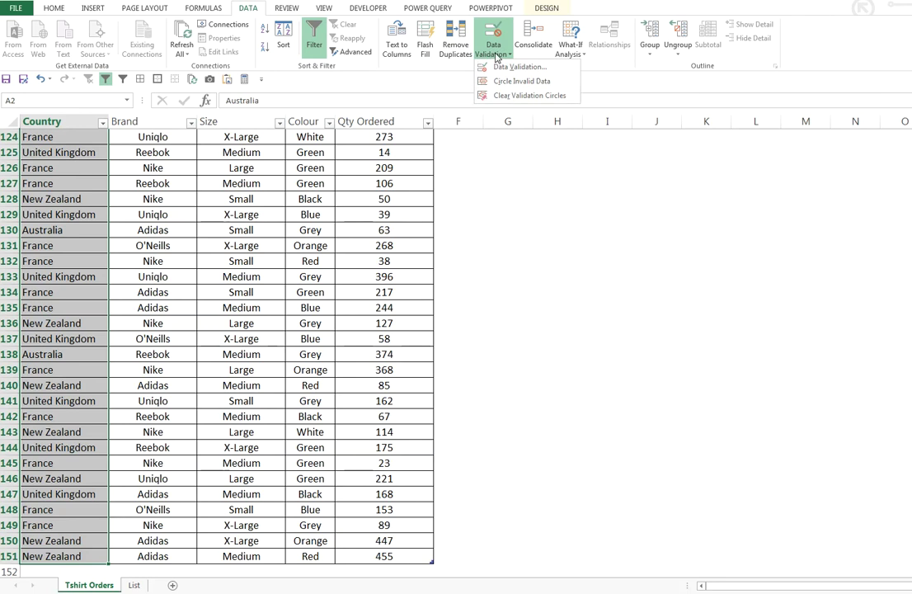
click(518, 67)
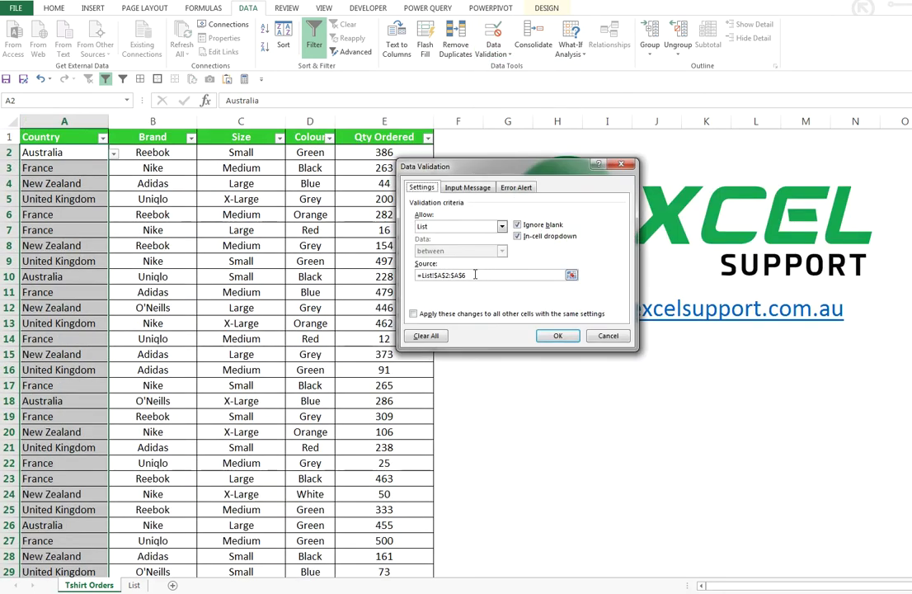
click(475, 275)
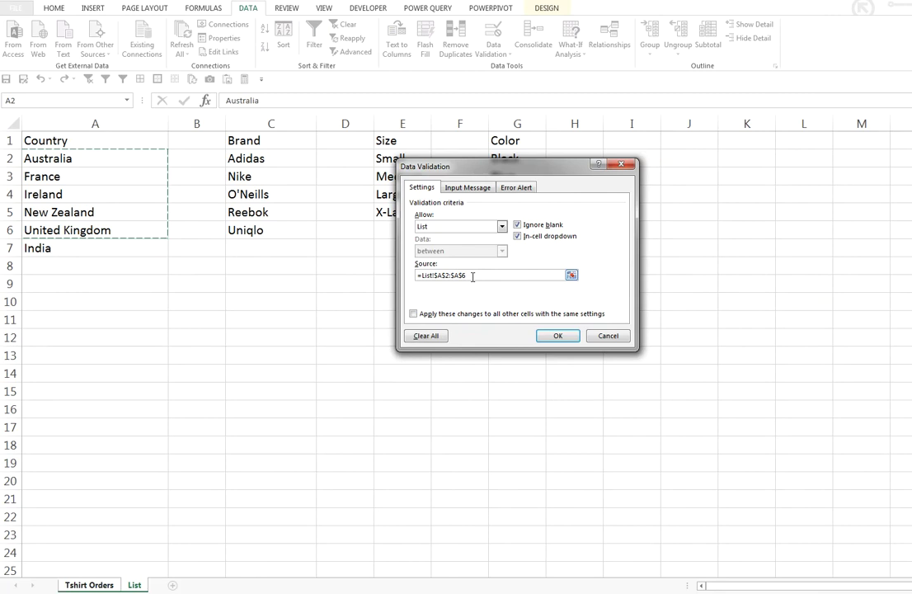
key(BackSpace)
text(7)
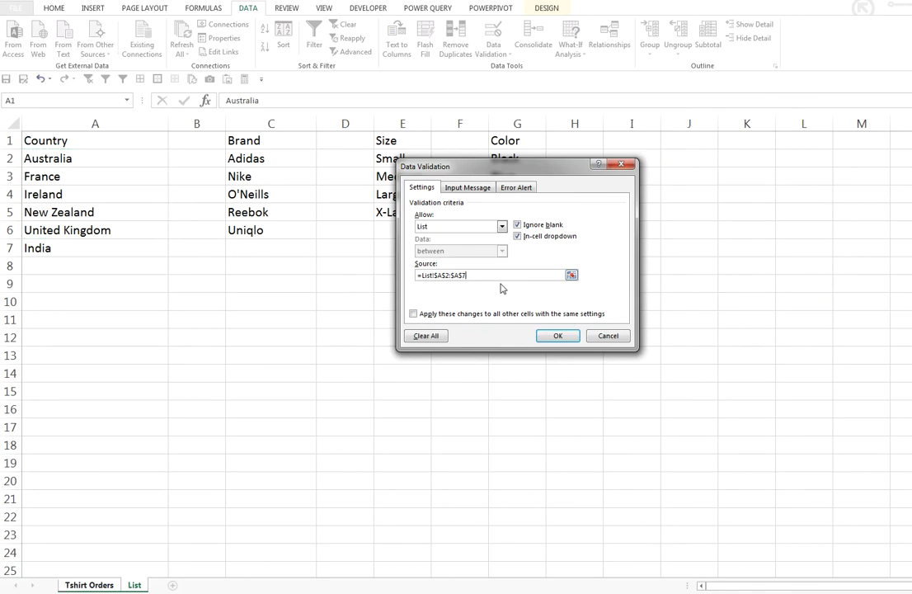
click(557, 335)
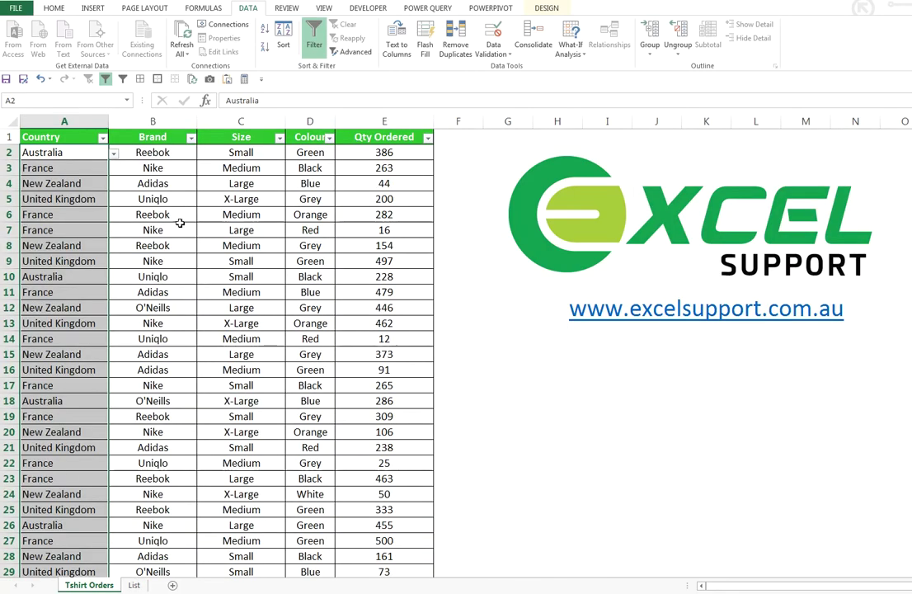
click(75, 153)
click(114, 154)
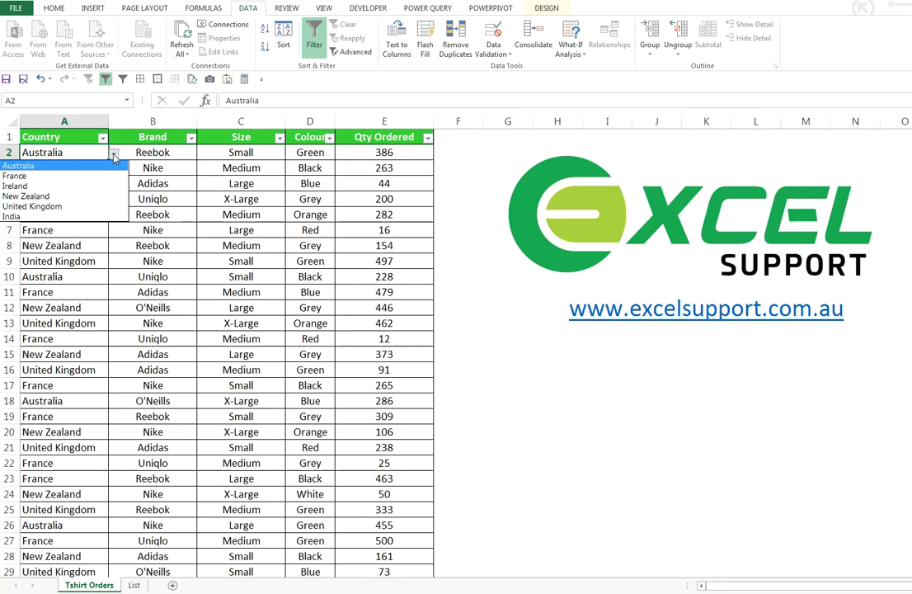
click(126, 152)
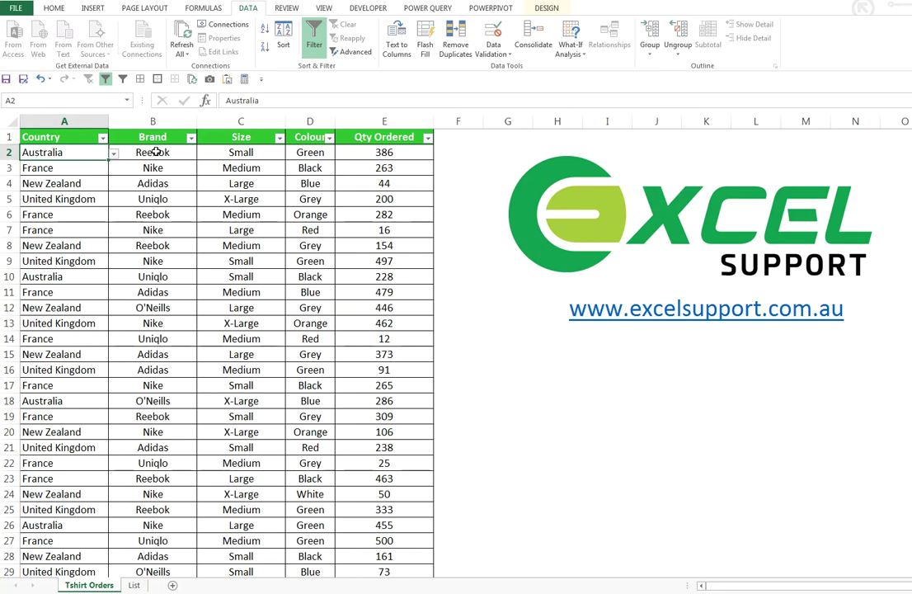
Convert the Country list in A1:A7 of the List sheet into a table with headers
click(134, 587)
drag(70, 141, 83, 248)
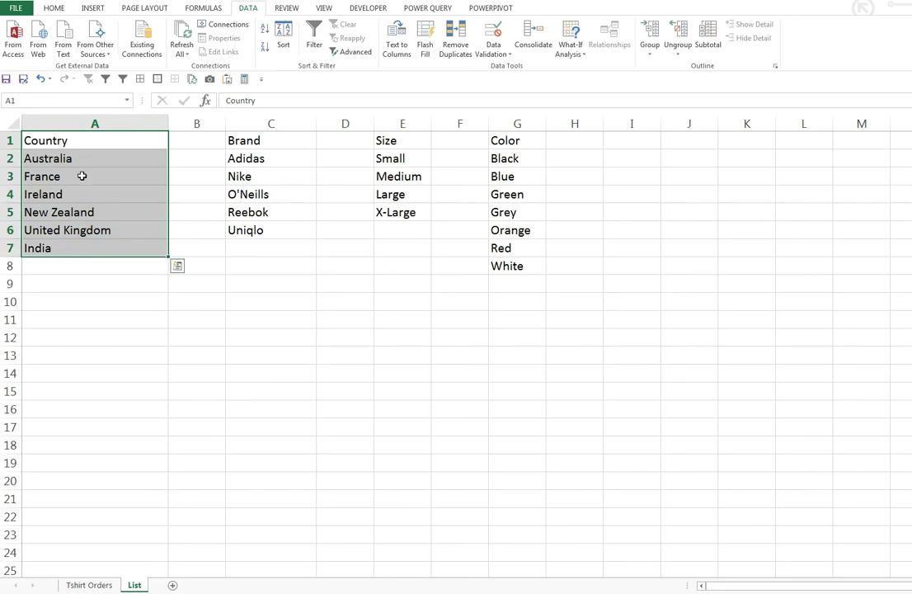
click(95, 9)
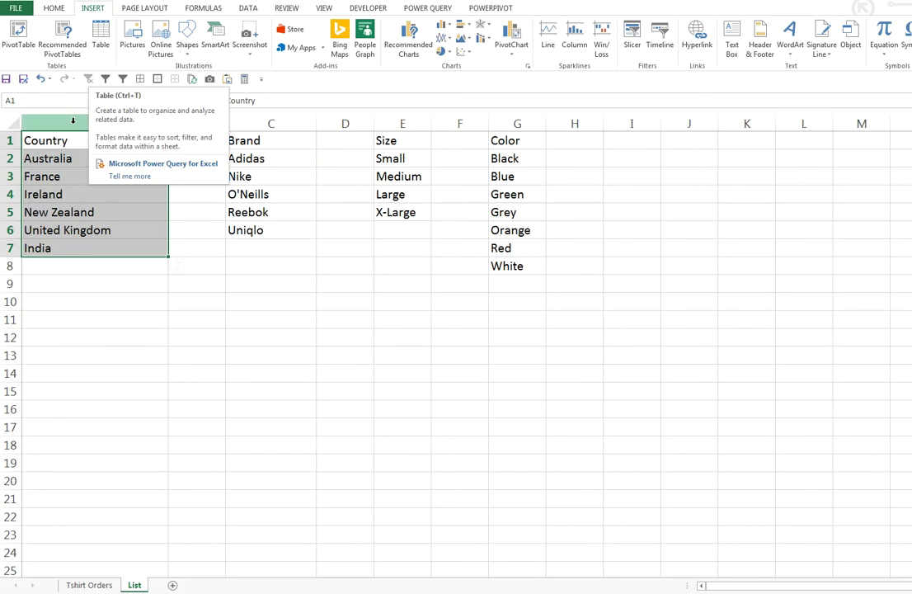
drag(66, 142, 66, 246)
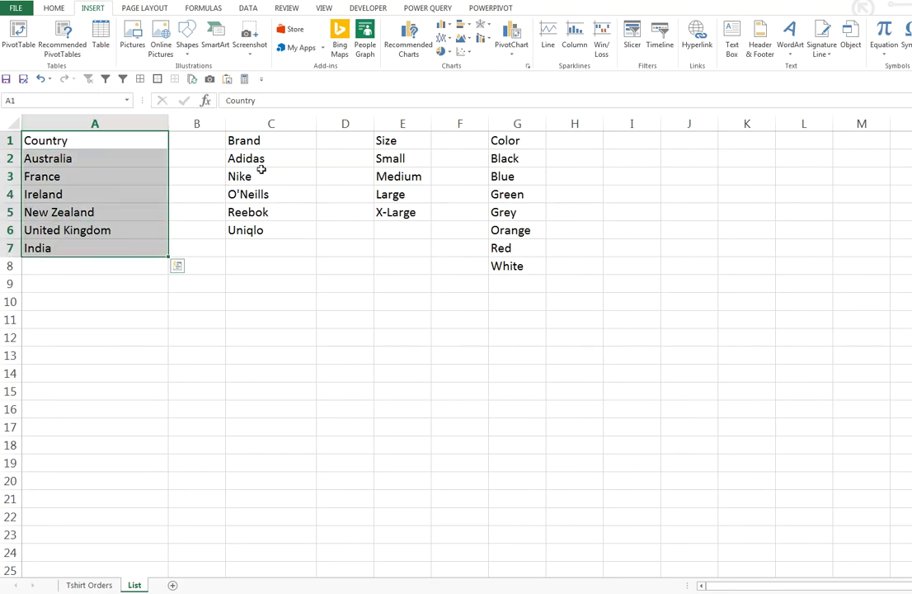
key(ctrl+t)
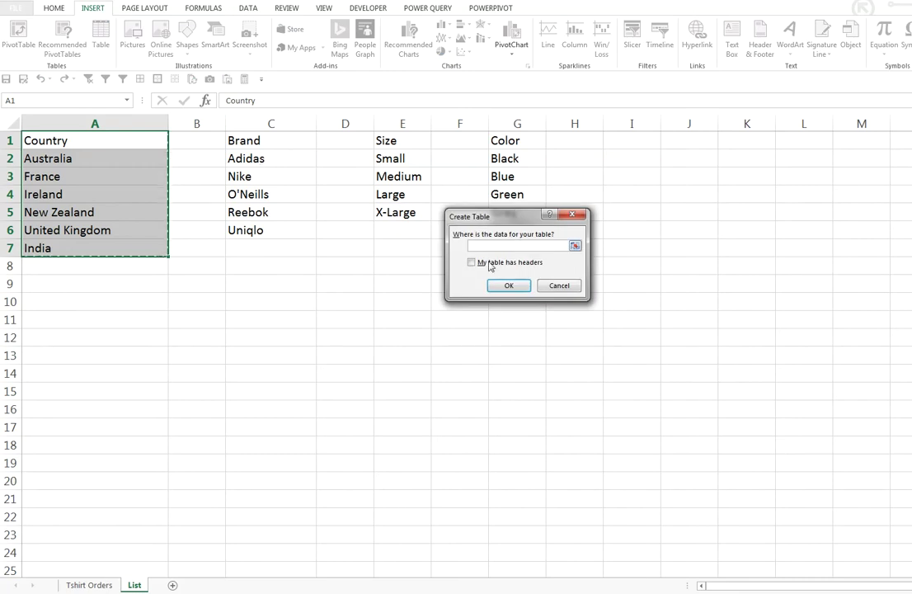
click(470, 263)
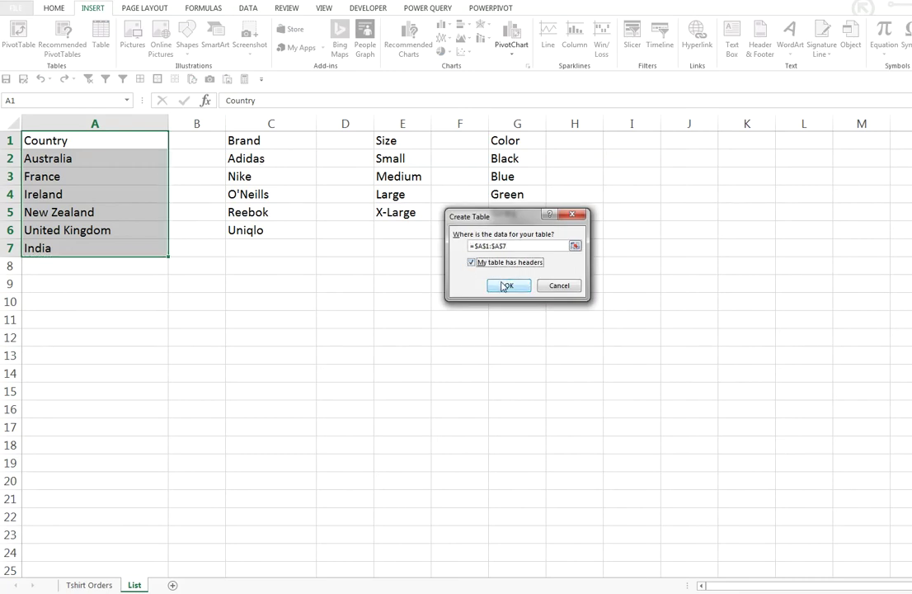
click(504, 285)
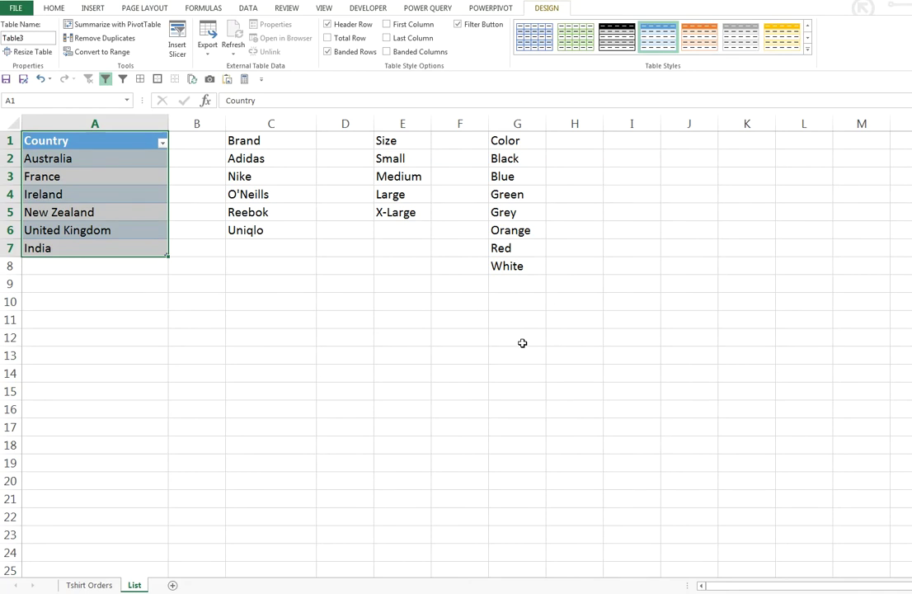
click(248, 318)
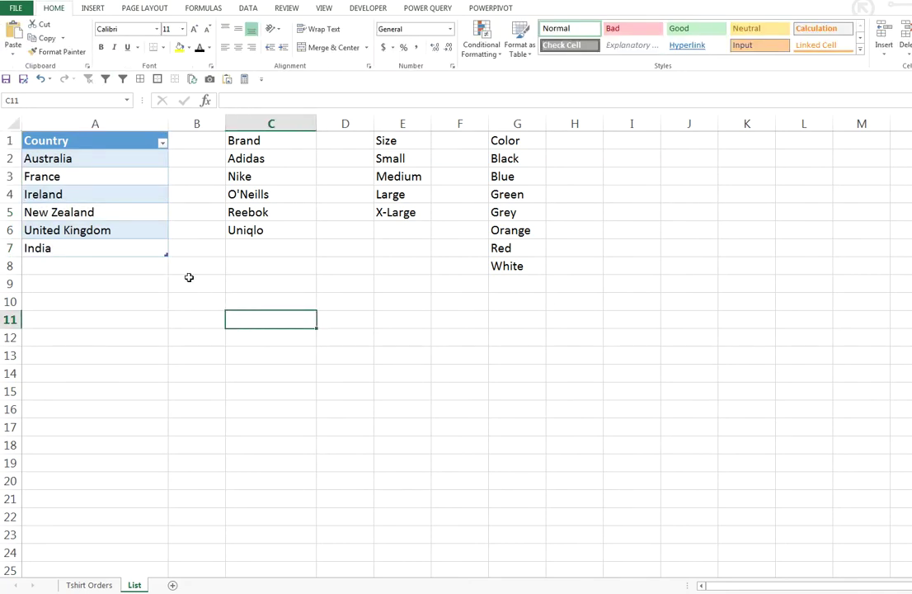
Name the Country table's data range, excluding the header, countries
click(95, 129)
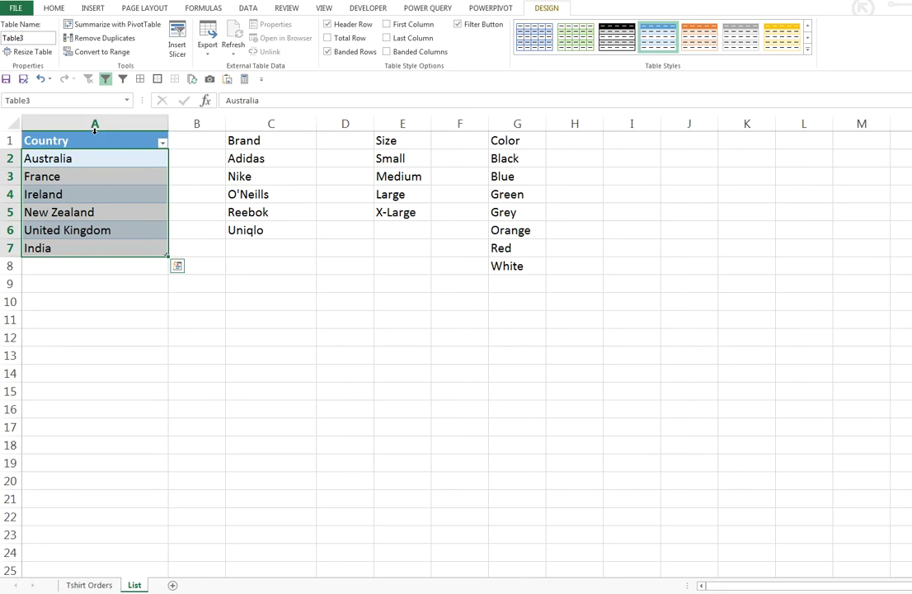
click(50, 100)
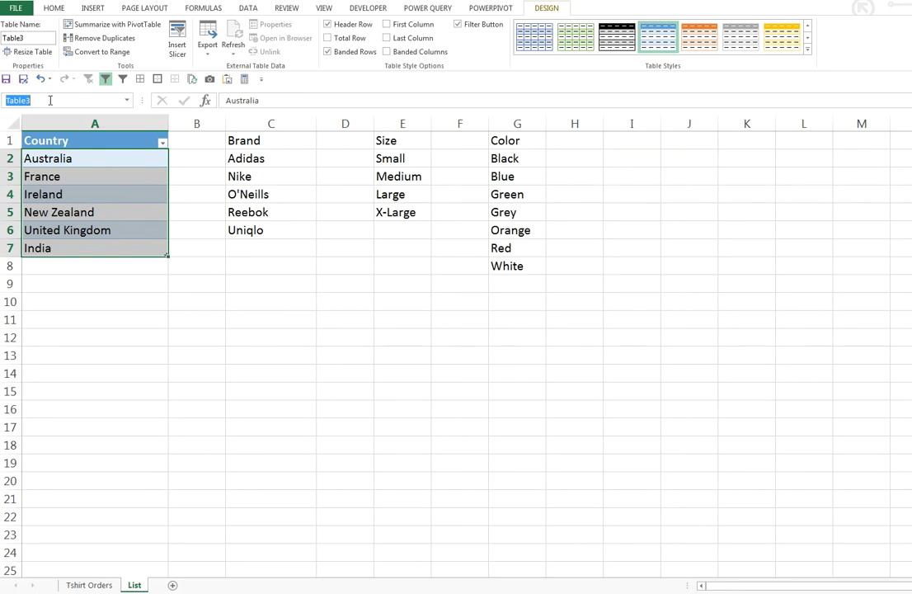
text(countries)
key(Return)
Set the list validation source of the Tshirt Orders sheet's Country column to =countries and check the drop-down options in A2
click(91, 584)
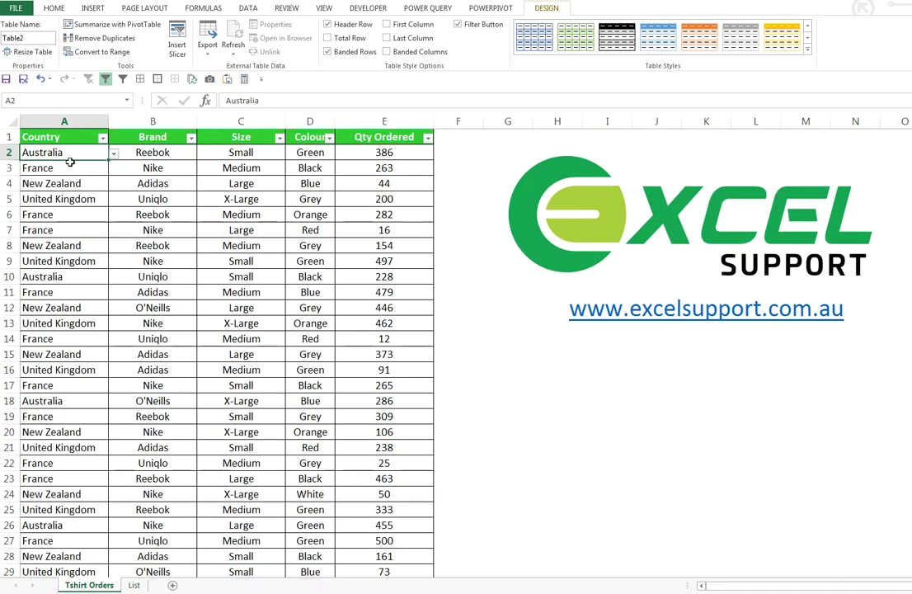
key(ctrl+shift+Down)
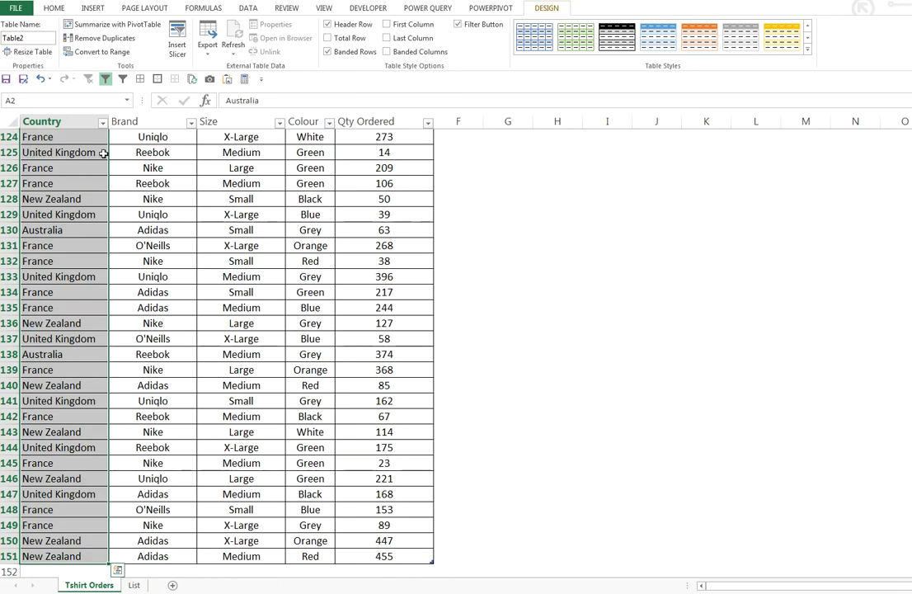
click(249, 9)
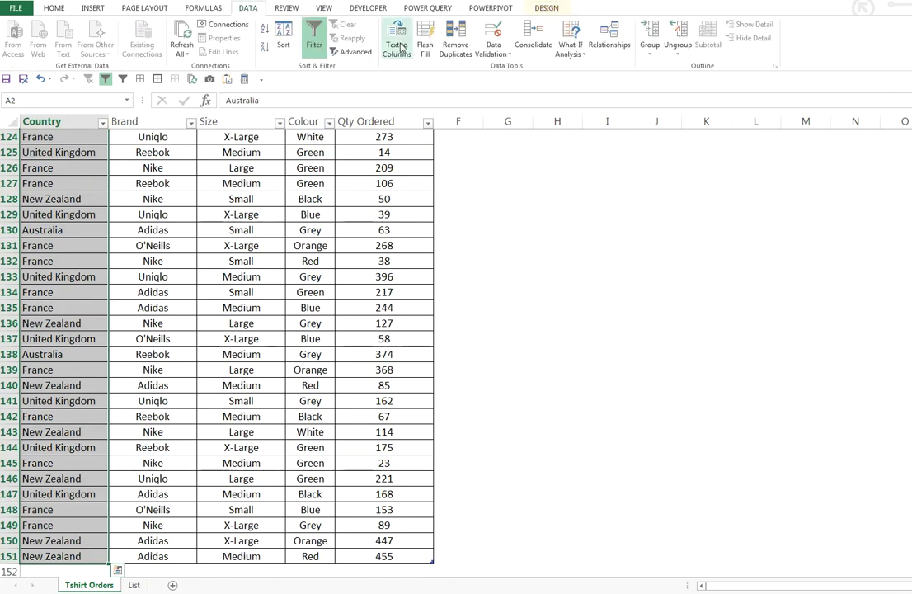
click(493, 48)
click(498, 68)
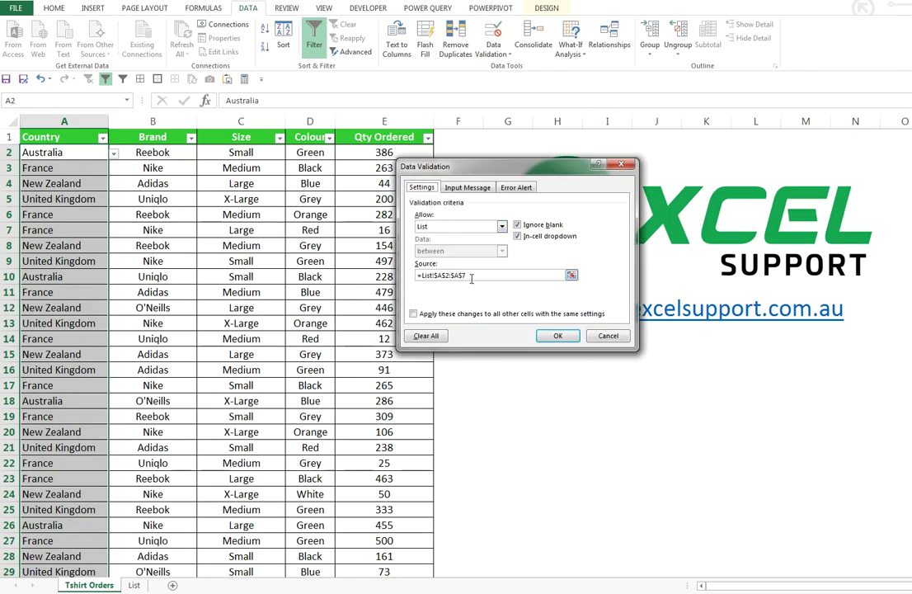
drag(471, 277, 419, 279)
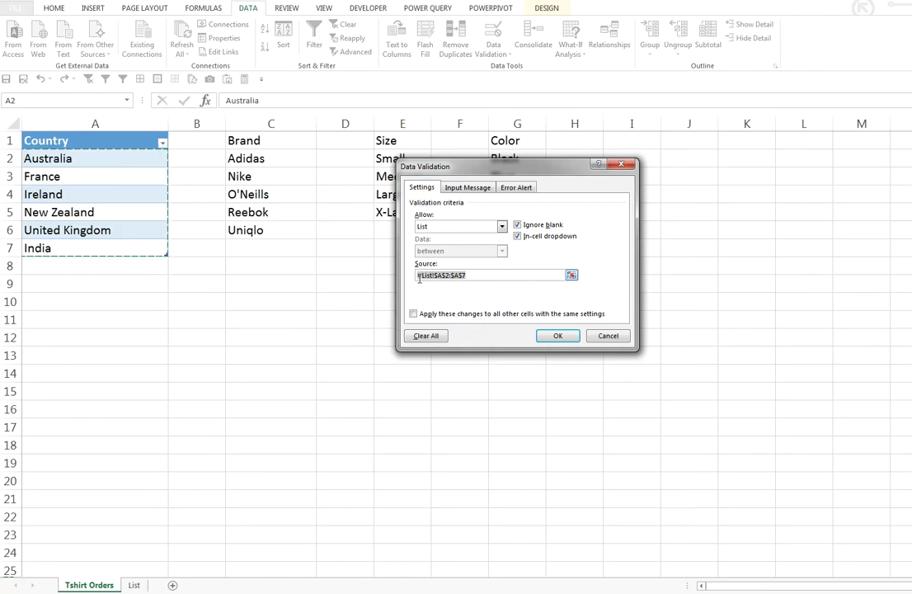
text(=)
text(countires)
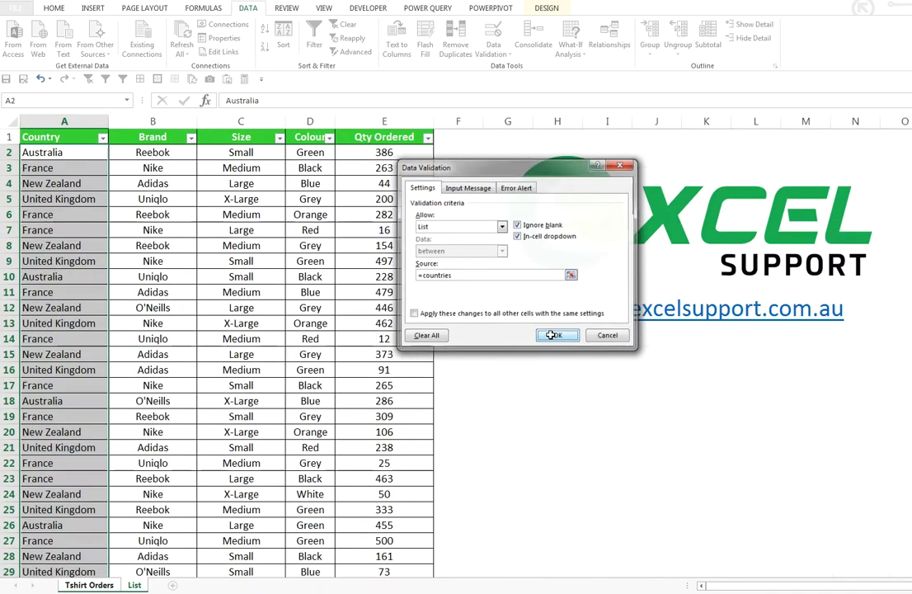
click(51, 150)
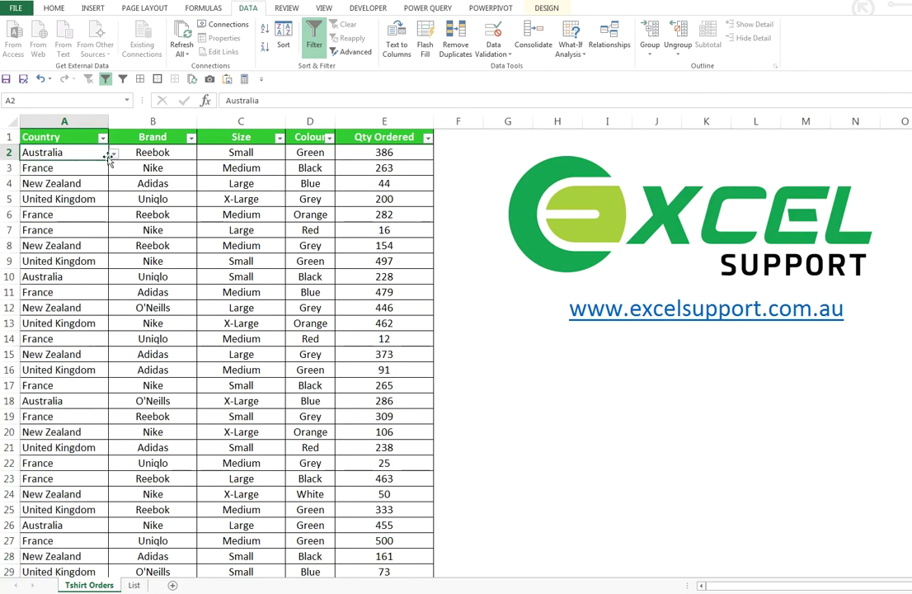
click(115, 156)
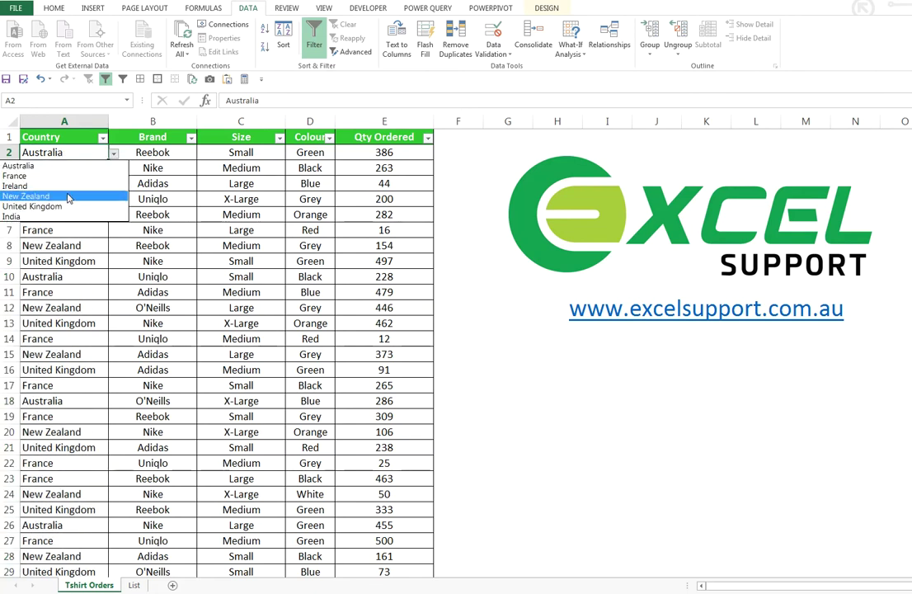
key(Escape)
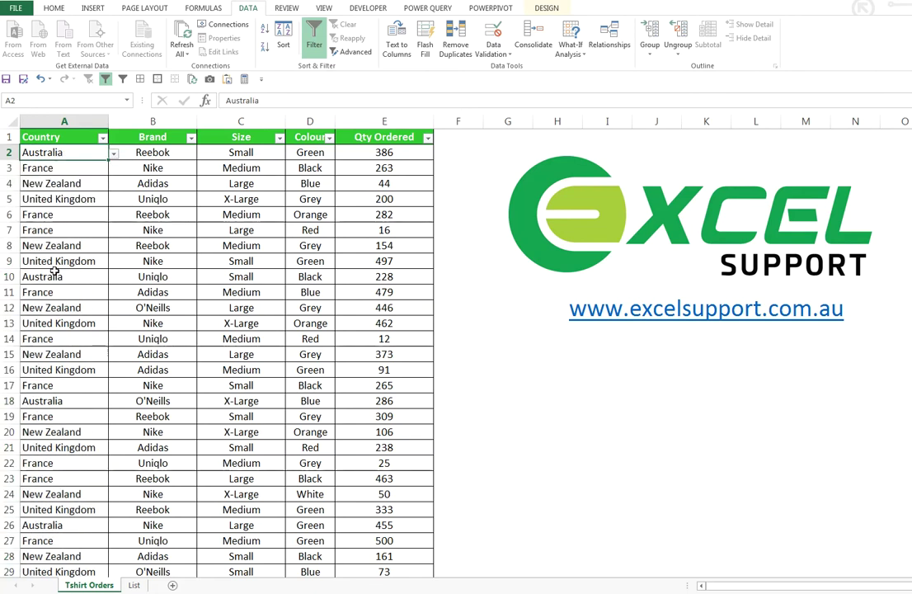
Add Russia in cell A8, directly below the Country table on the List sheet
click(134, 584)
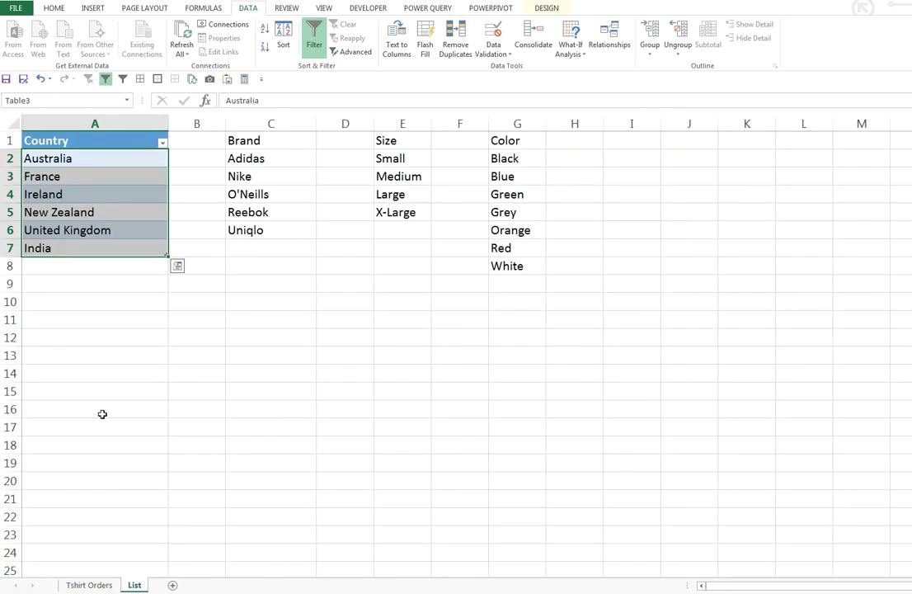
click(63, 264)
text(Russia)
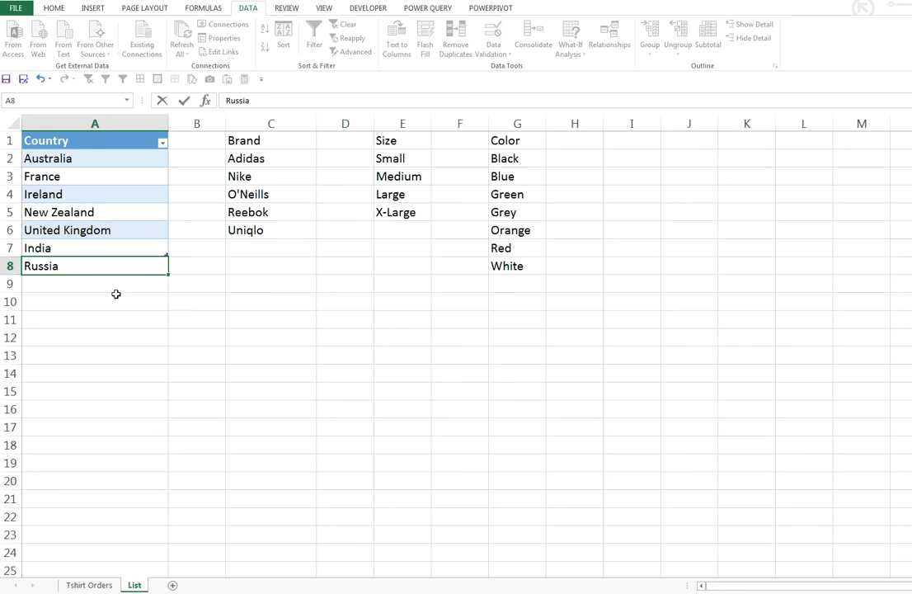
key(Return)
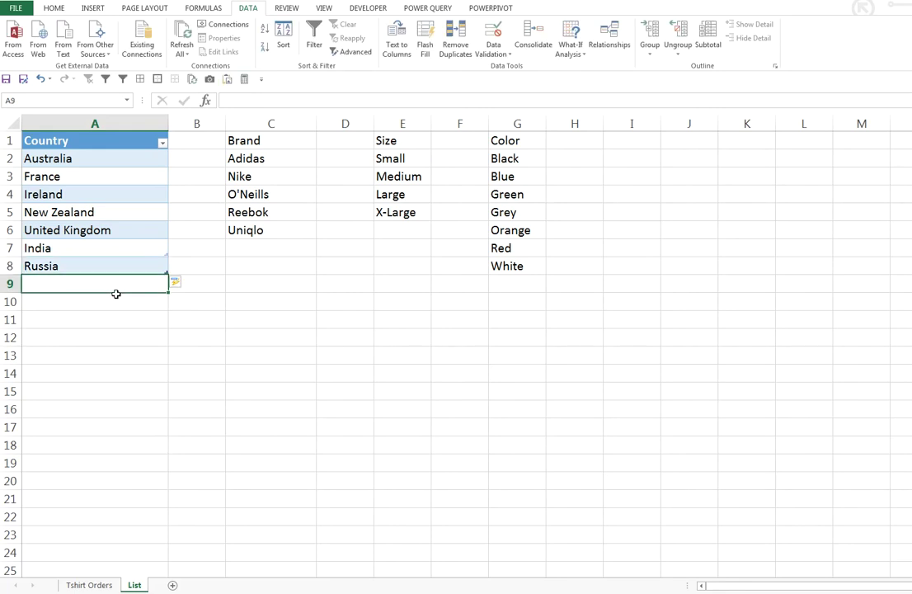
Add Spain and Sweden at the end of the Country table, and check the Country drop-down options in A2 of the Tshirt Orders sheet
text(Spain)
key(Return)
text(Sweden)
key(Return)
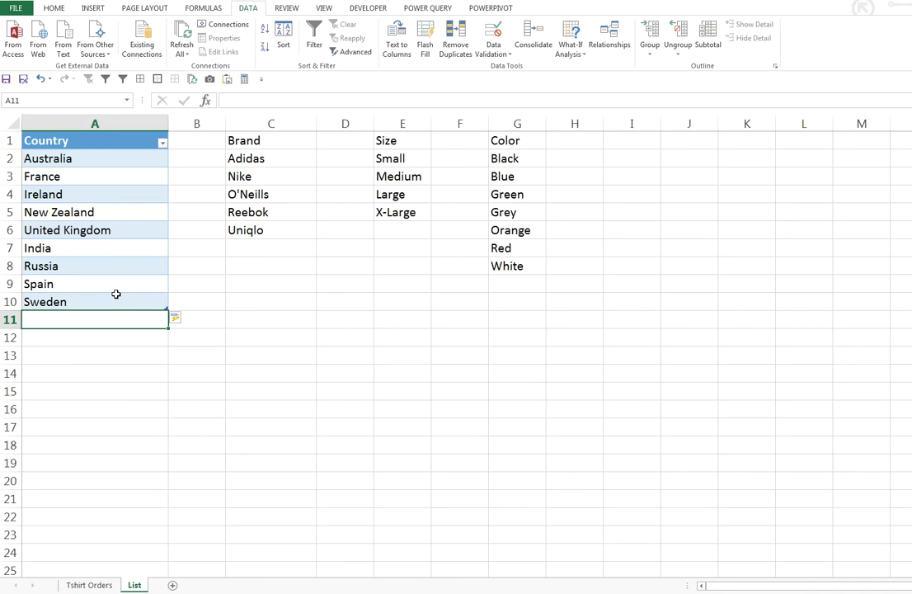
click(91, 584)
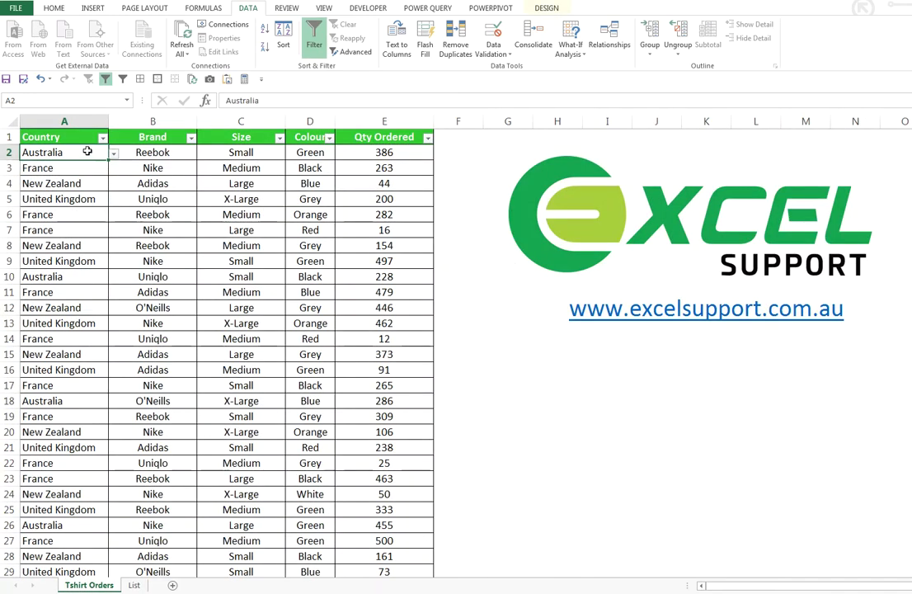
click(114, 155)
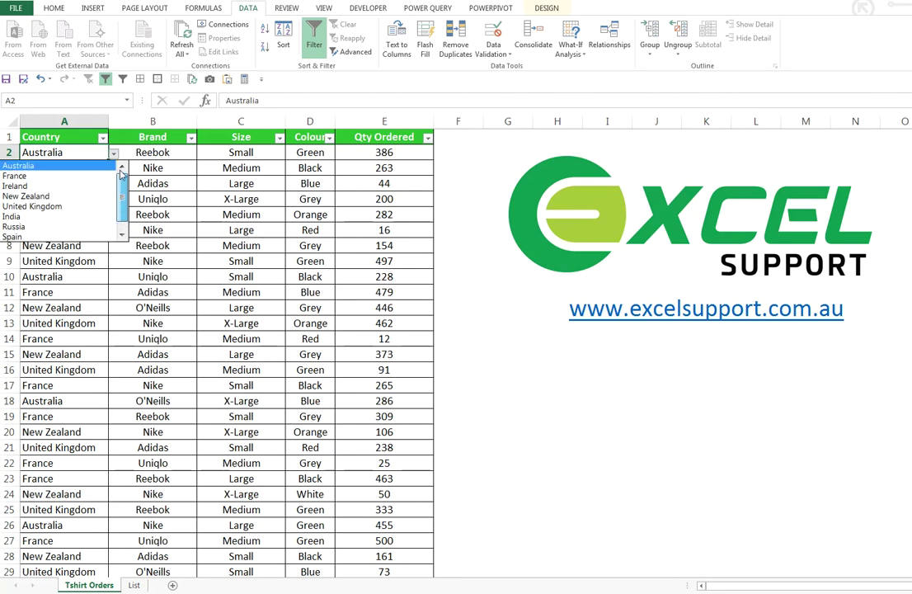
key(Escape)
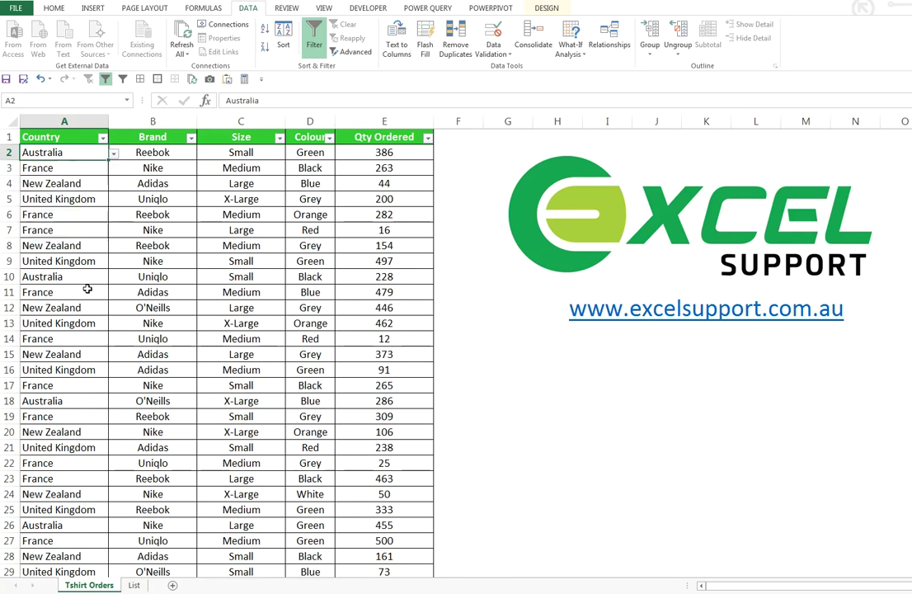
Sort the Country table on the List sheet from A to Z and check the order of the Tshirt Orders sheet's Country drop-down in A2
click(135, 585)
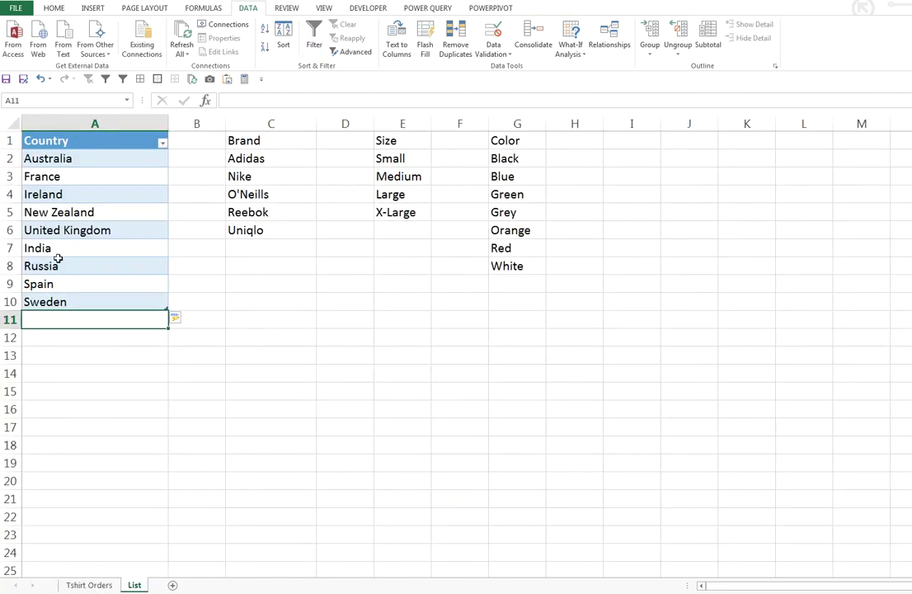
click(68, 130)
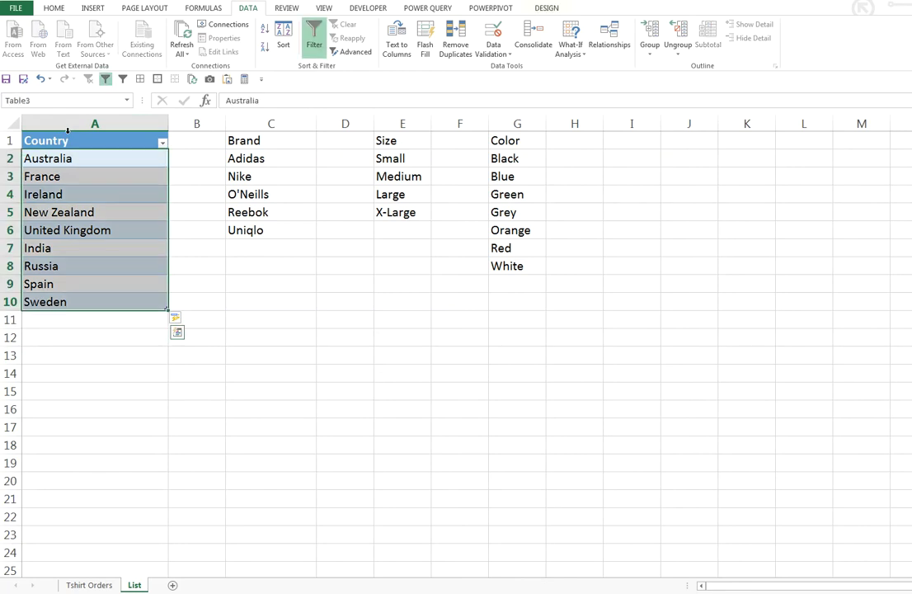
click(264, 31)
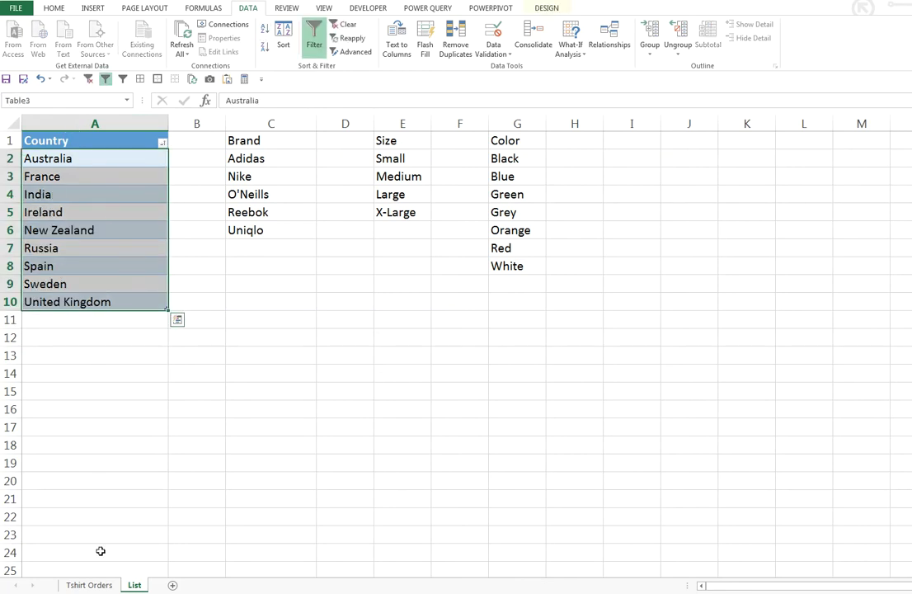
click(89, 585)
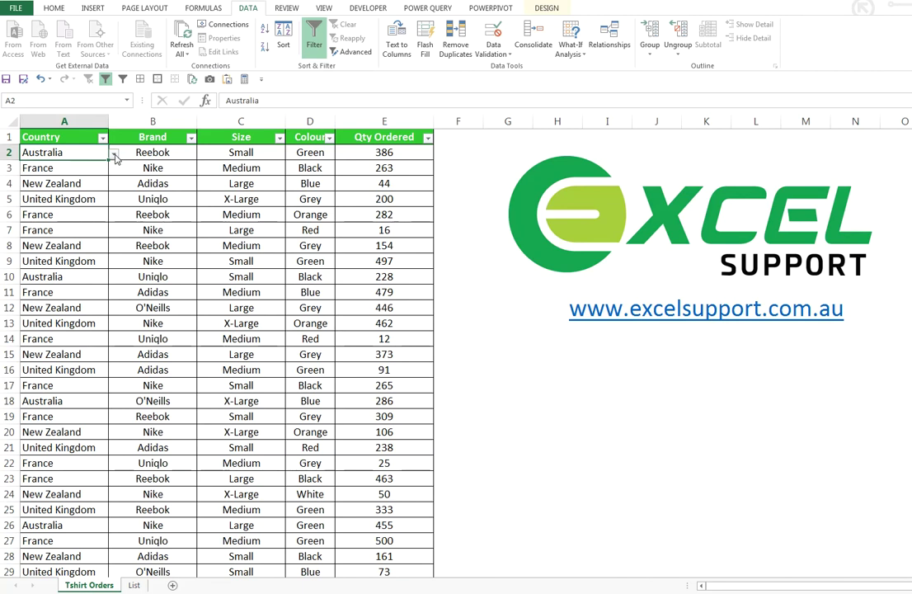
click(114, 153)
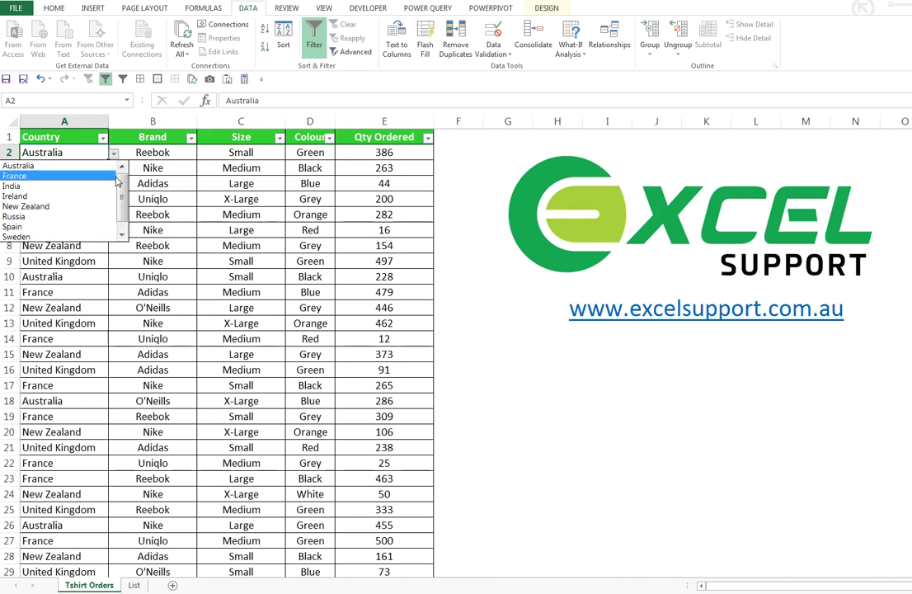
scroll(101, 169, down, 1)
scroll(103, 173, up, 1)
key(Escape)
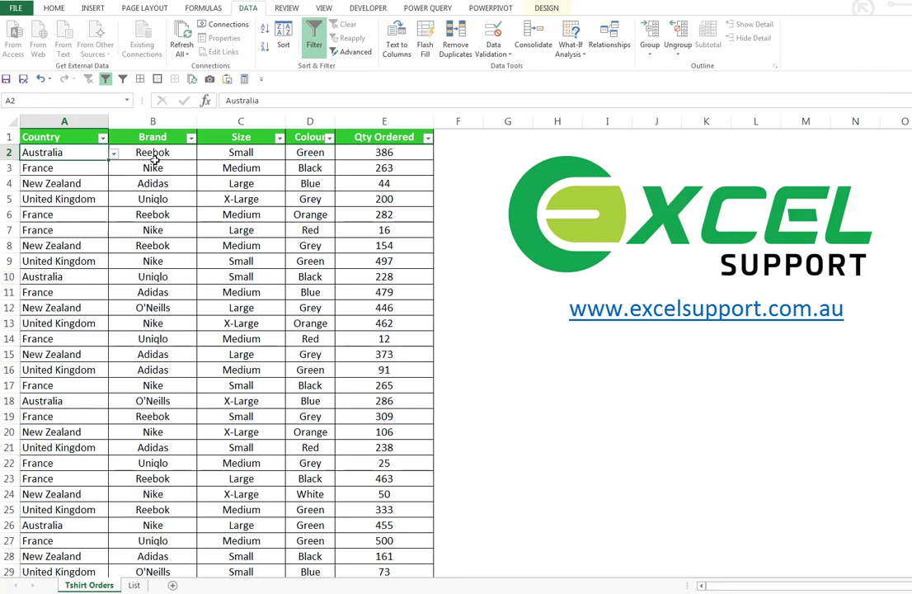
Convert the Brand list in C1:C6 of the List sheet into a table with headers
click(135, 585)
click(258, 138)
key(ctrl+shift+Down)
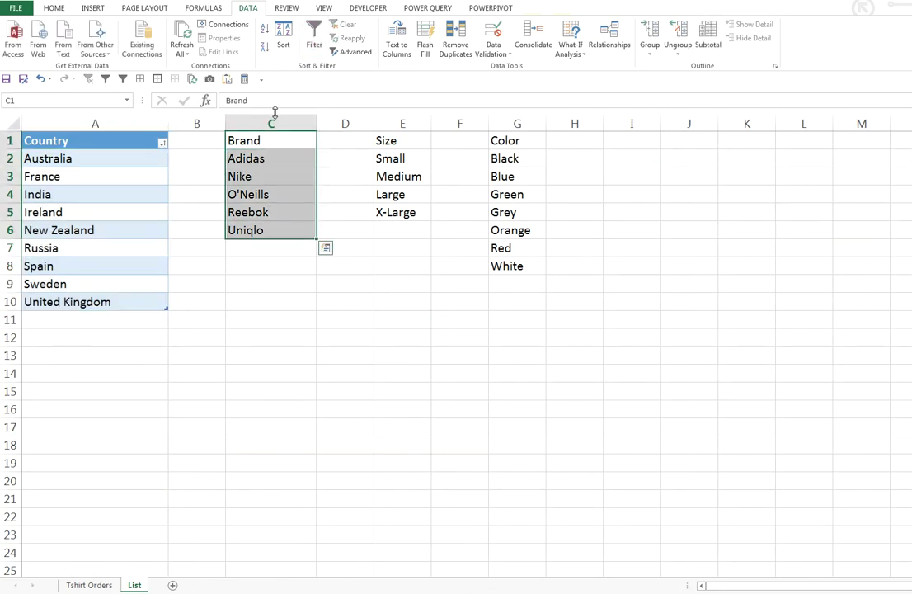
key(ctrl+t)
click(472, 262)
click(496, 286)
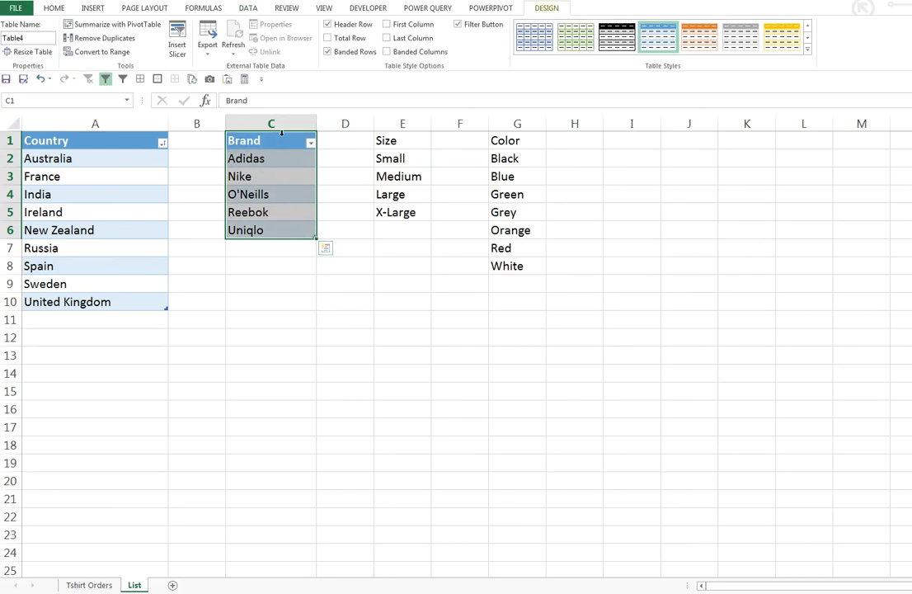
Give the Brand table's data range, excluding the header, its own range name
click(281, 132)
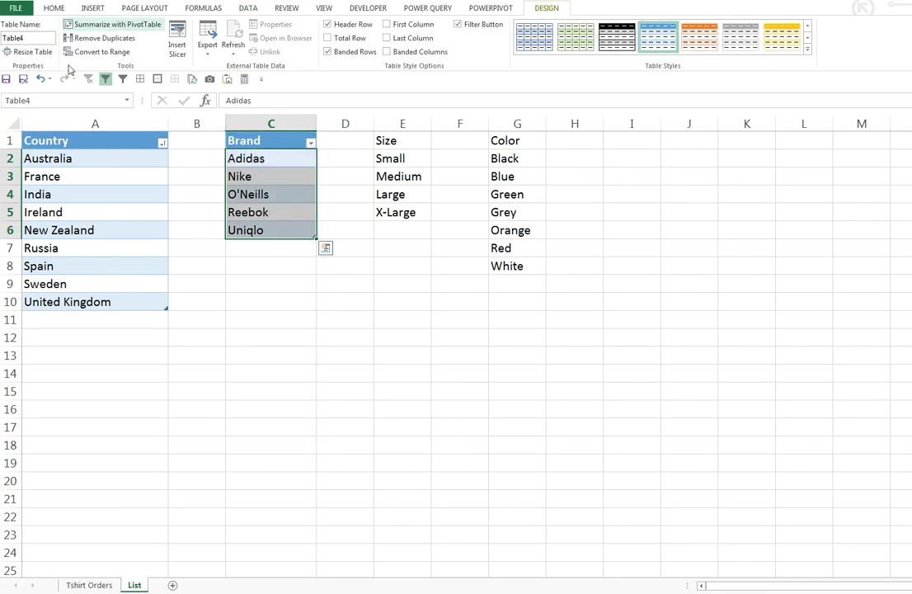
click(40, 100)
text(Br)
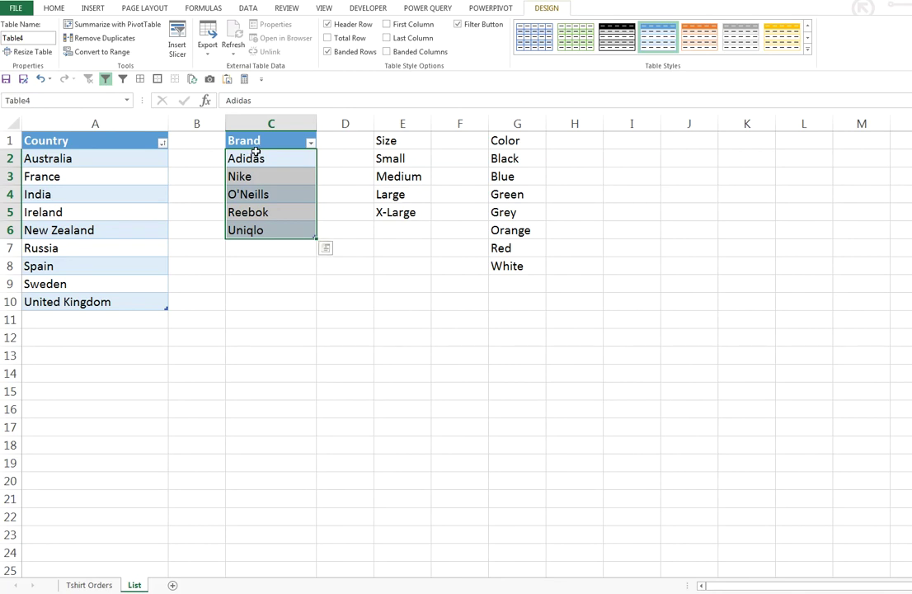
Convert the Size list in E1:E5 into a table with headers
drag(383, 140, 397, 220)
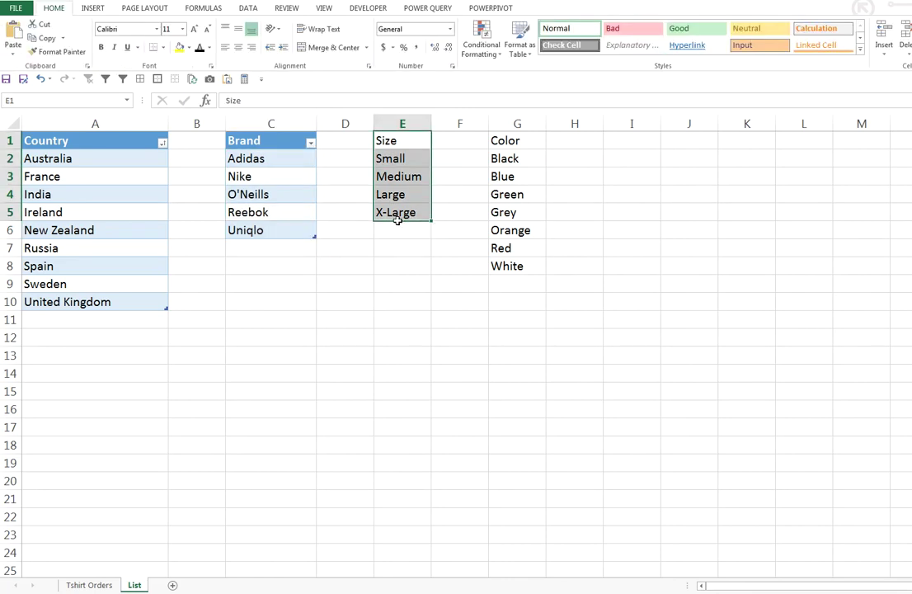
key(ctrl+t)
click(470, 263)
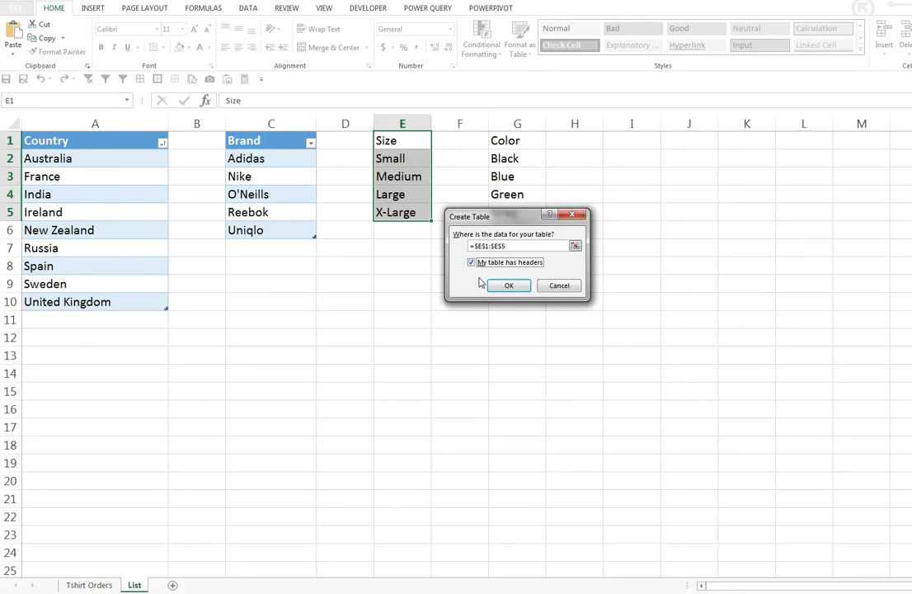
click(509, 286)
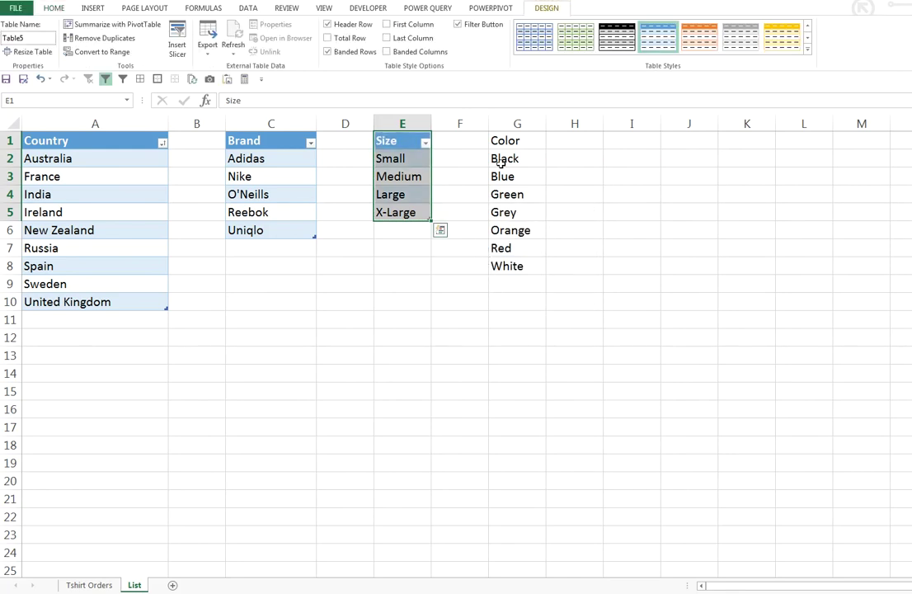
Give the Size table's data range, excluding the header, its own range name
click(405, 132)
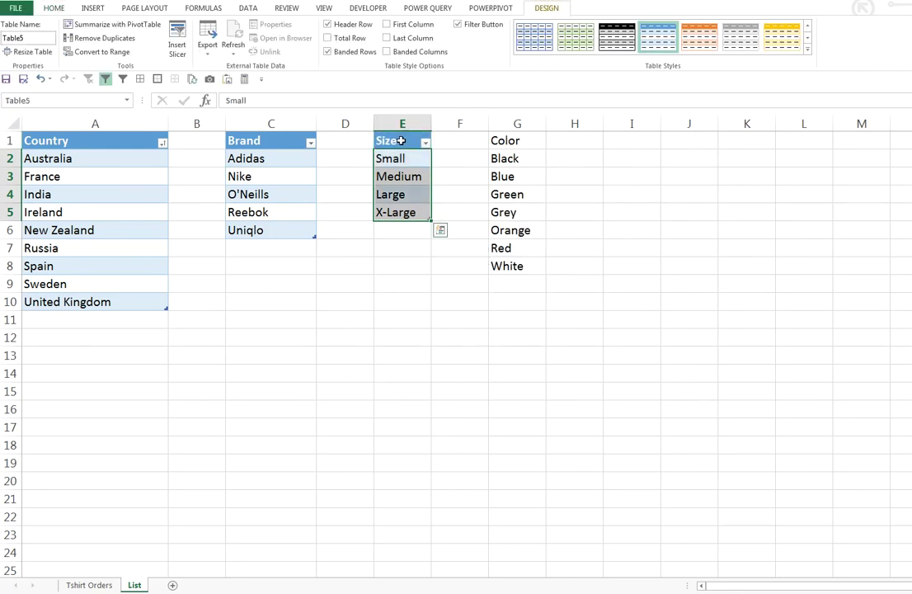
click(33, 37)
click(37, 101)
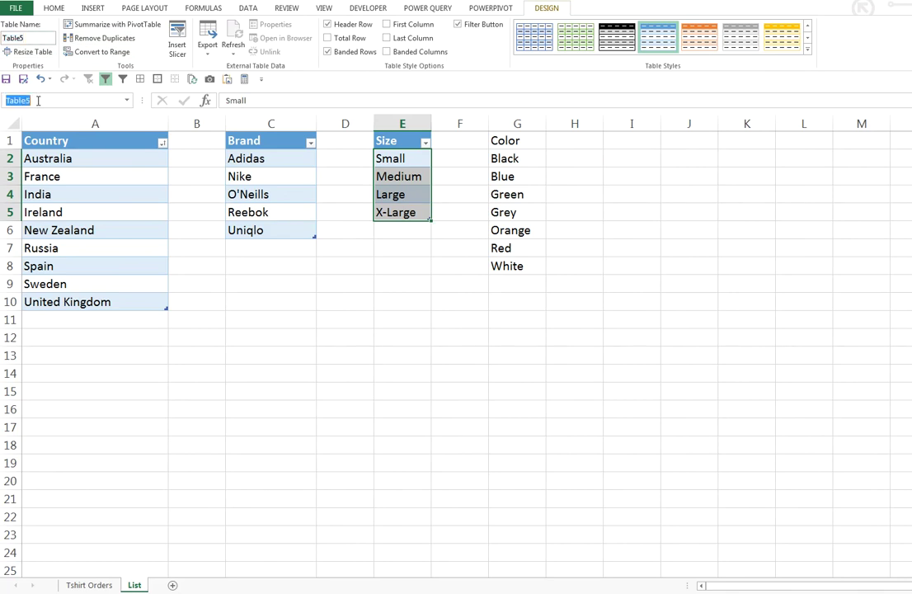
text(s)
Set the list validation source of the Tshirt Orders sheet's Brand column, B2:B151, to the Brand table's named range
click(89, 584)
click(168, 153)
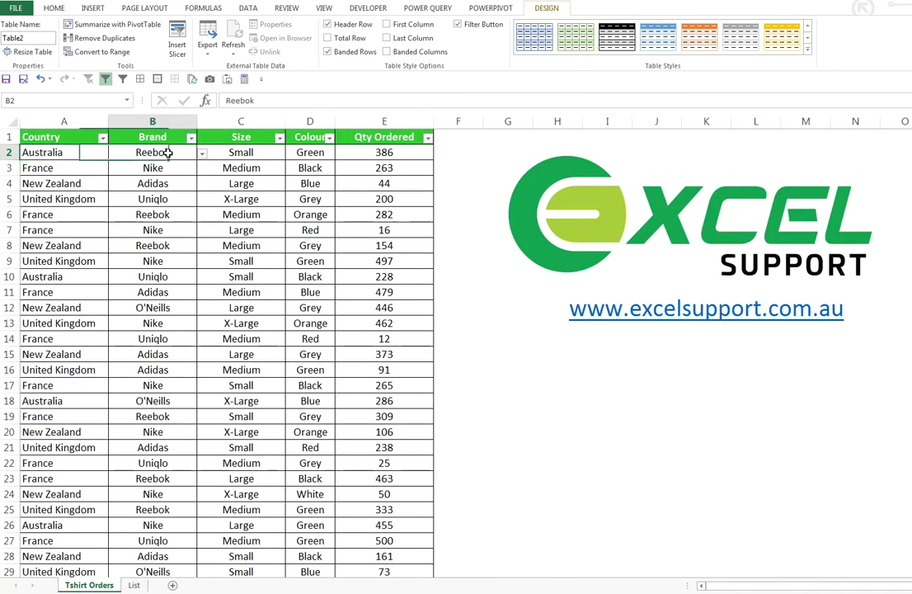
key(ctrl+shift+Down)
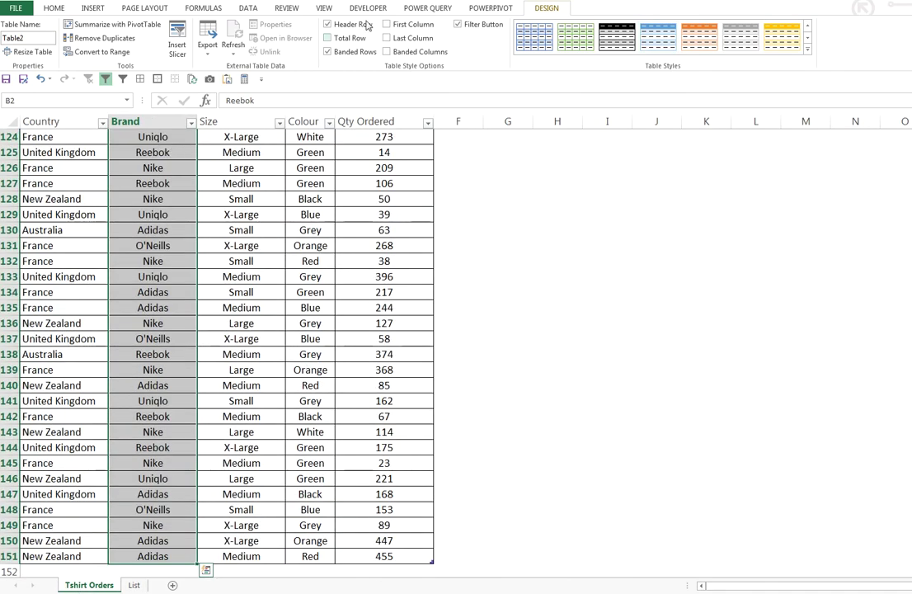
click(247, 8)
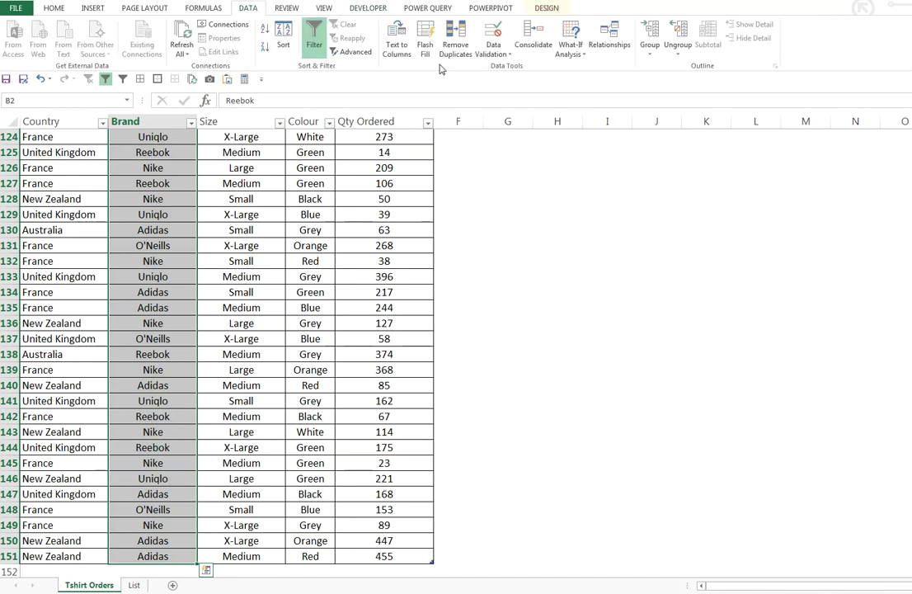
click(493, 52)
click(502, 65)
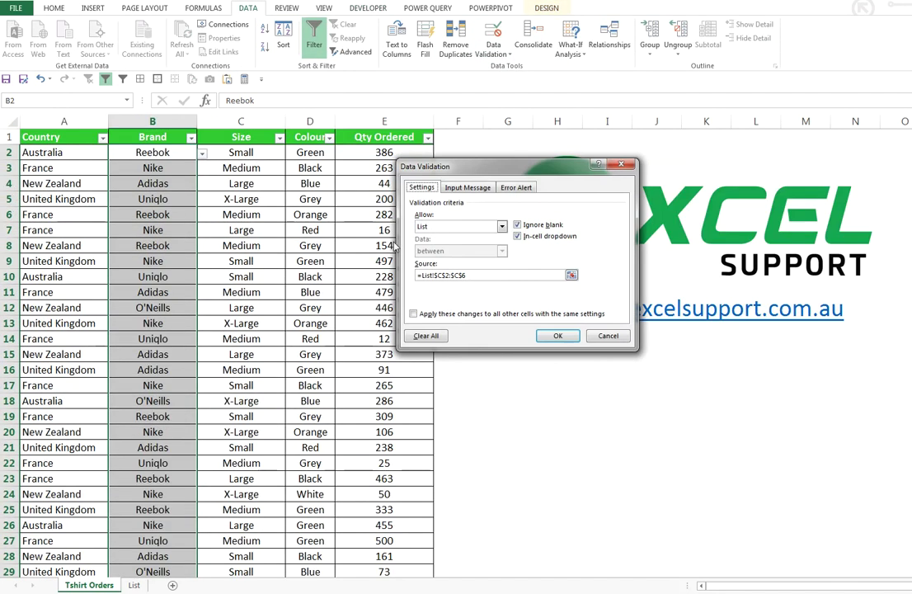
drag(481, 275, 298, 242)
text(=brt)
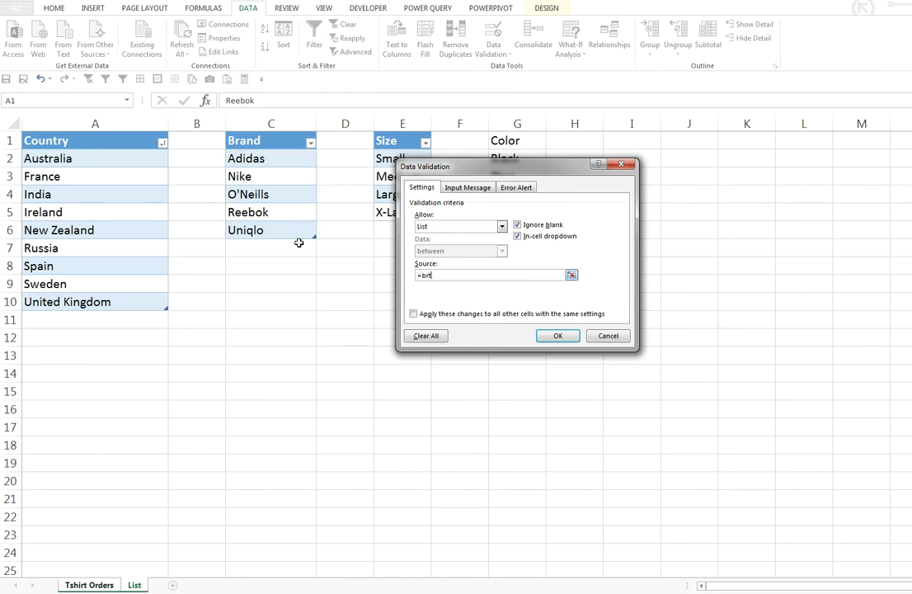
key(Return)
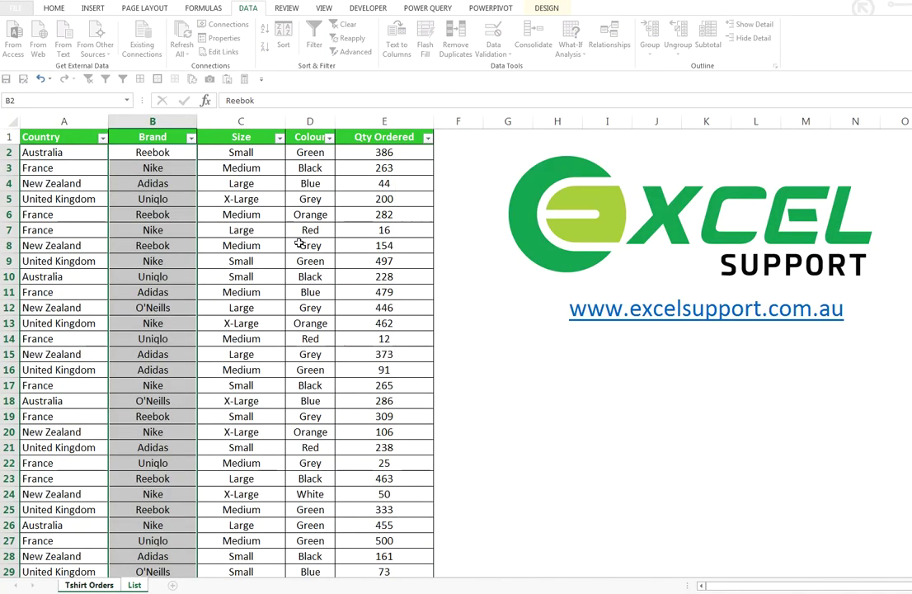
click(160, 145)
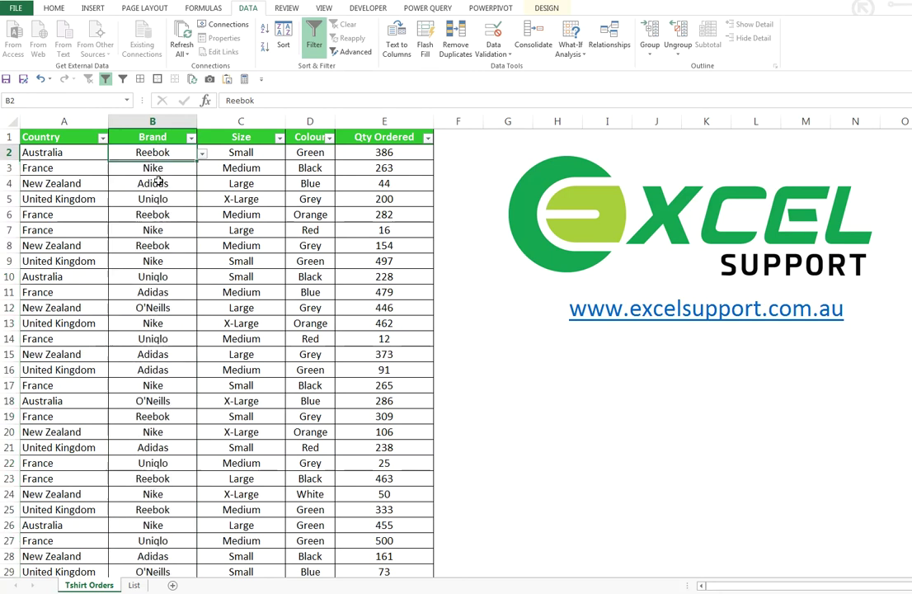
Add Puma in cell C7, directly below the Brand table on the List sheet, and sort the Brand table from A to Z
click(133, 585)
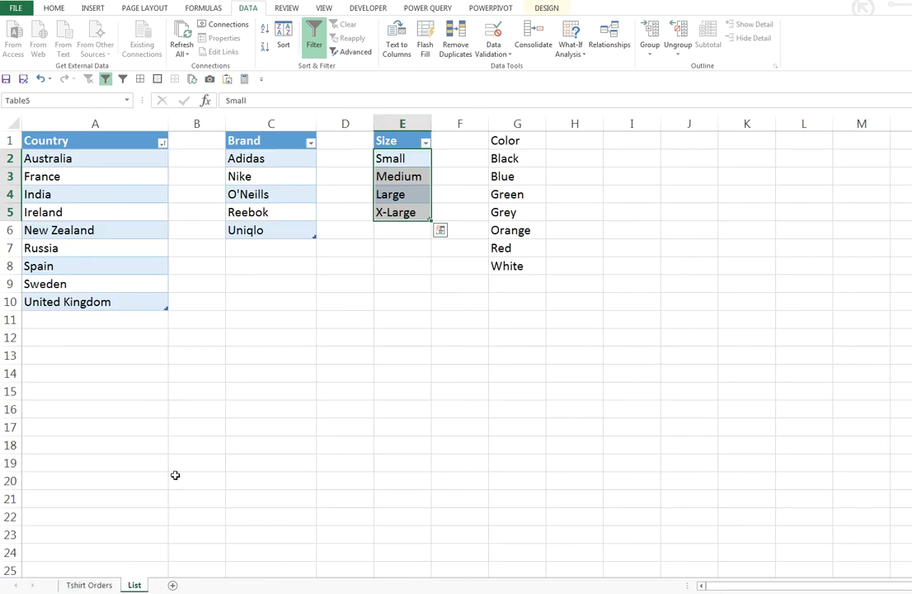
click(247, 251)
text(Pu)
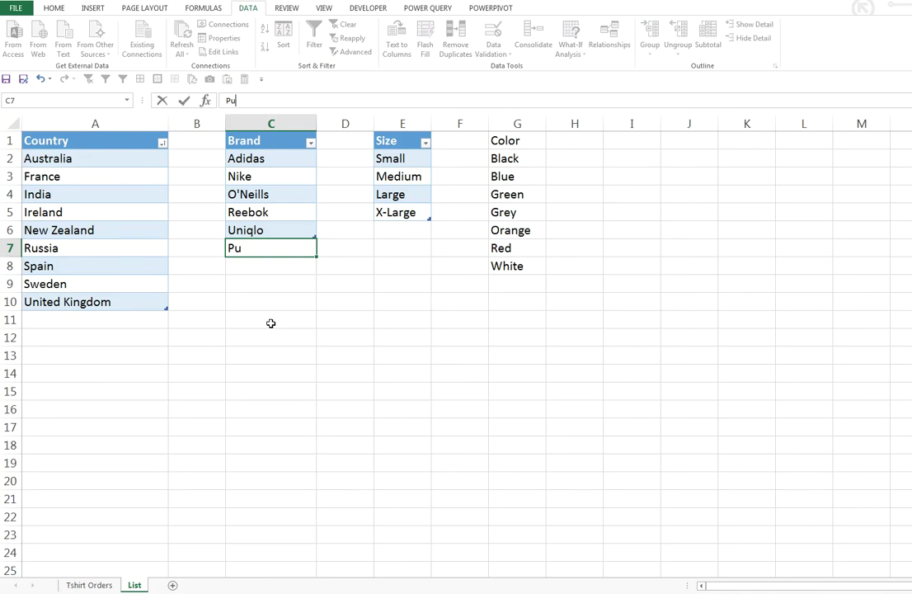
key(Return)
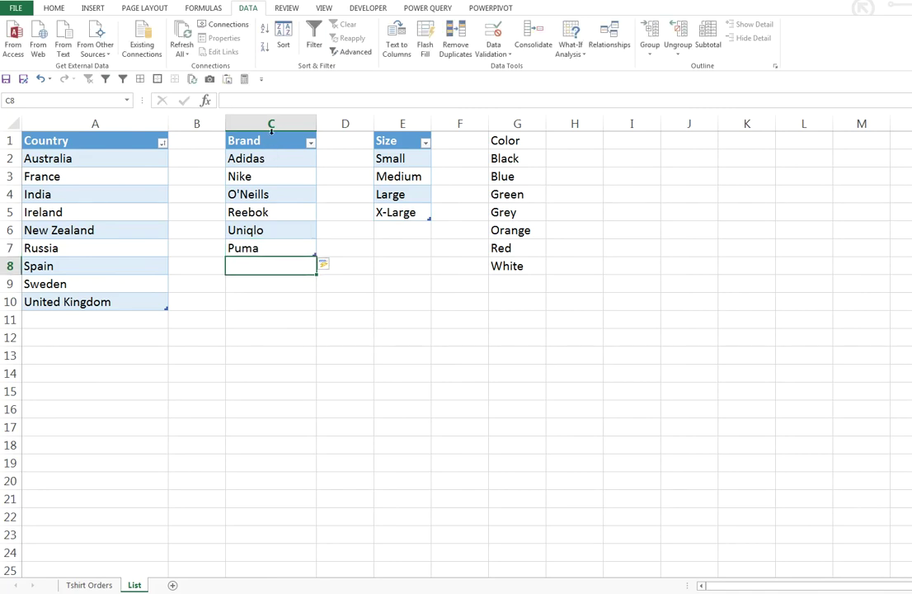
click(271, 135)
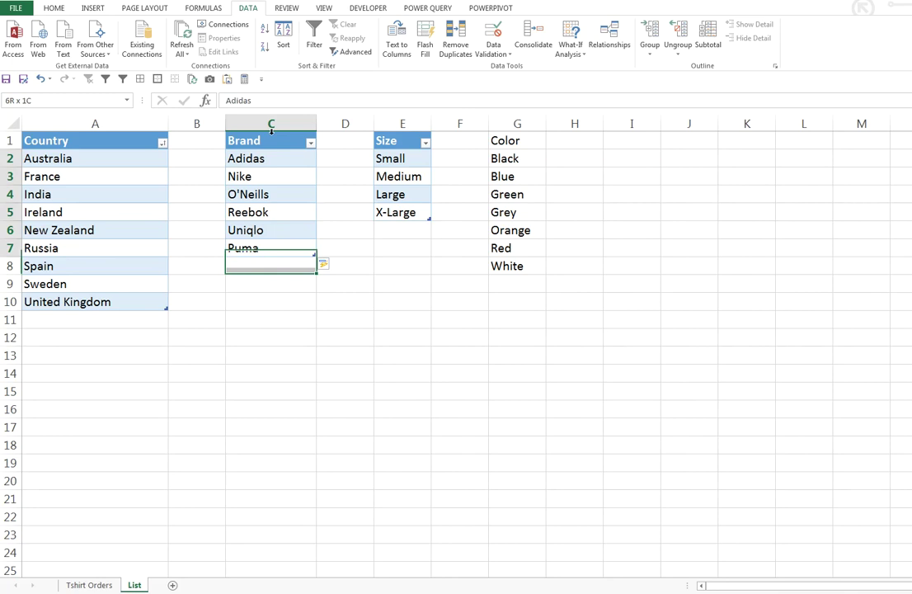
click(265, 28)
Choose Puma from the Brand drop-down for cells B2 and B9 on the Tshirt Orders sheet
click(89, 585)
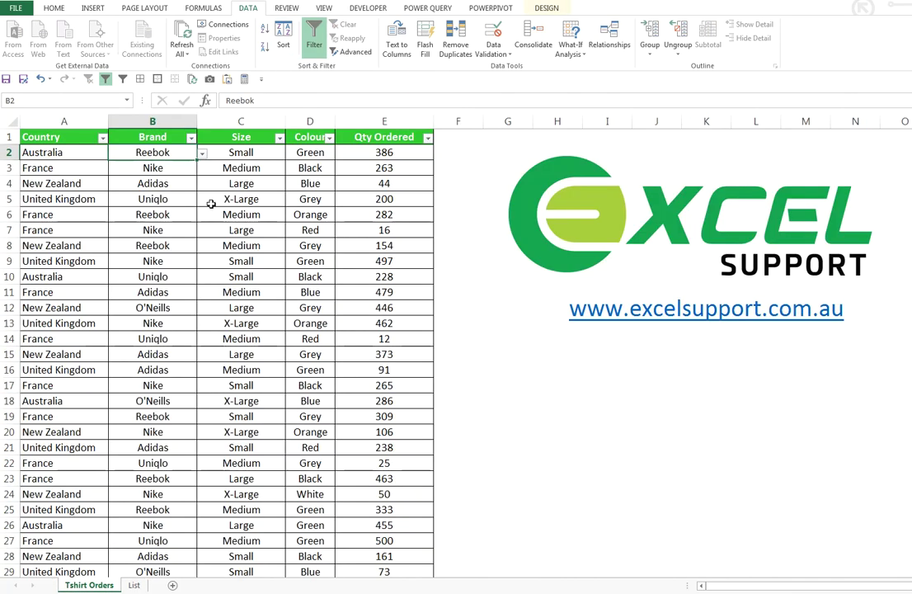
click(201, 154)
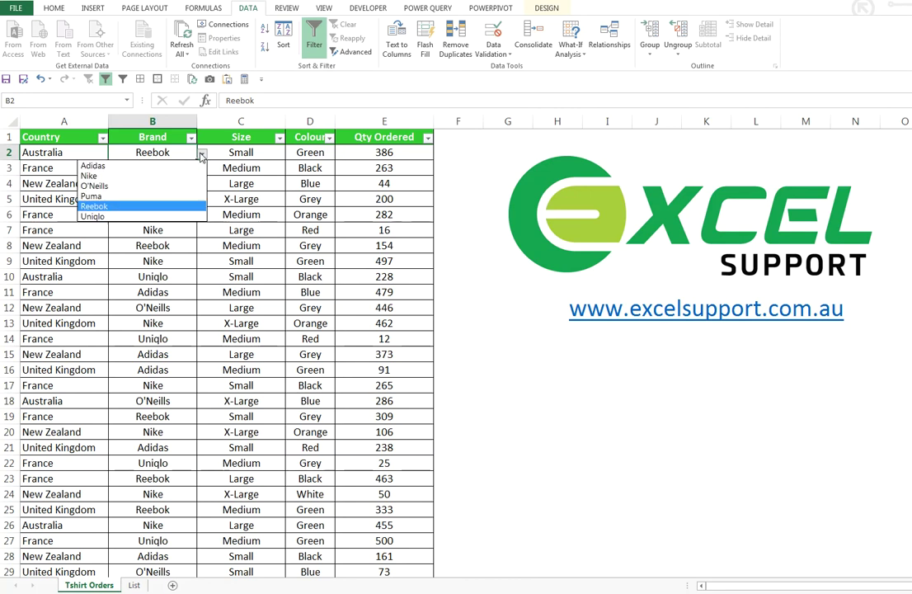
click(132, 196)
click(149, 261)
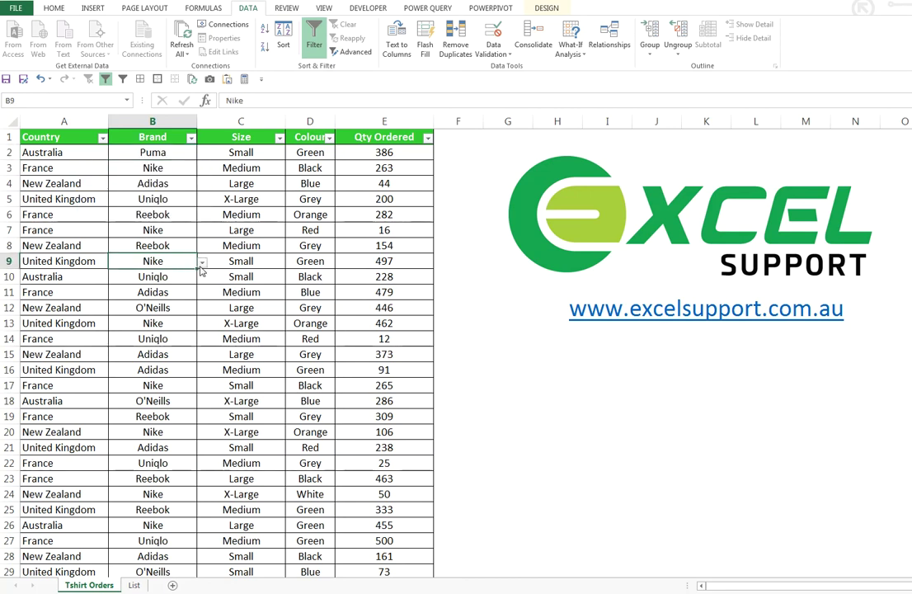
click(201, 262)
click(136, 303)
click(241, 293)
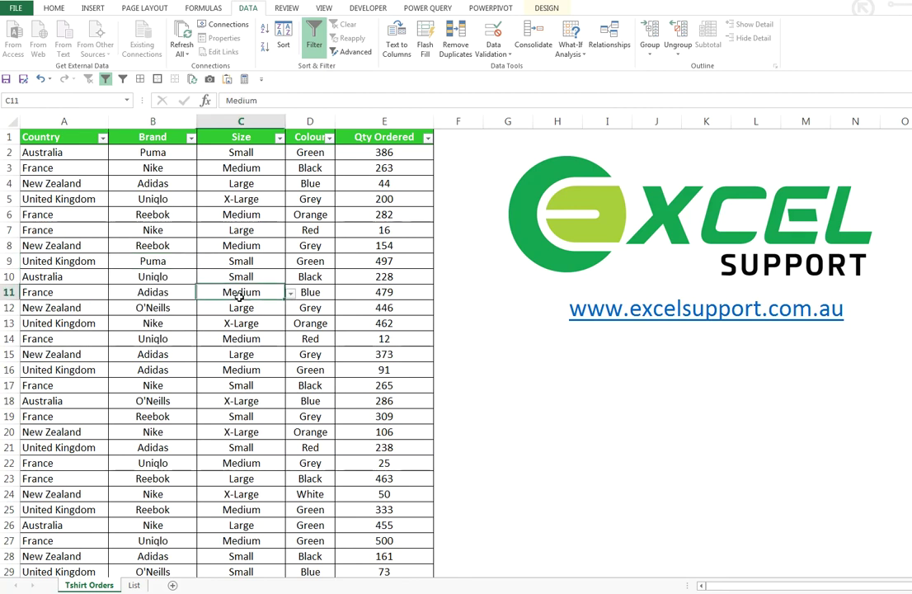
click(147, 385)
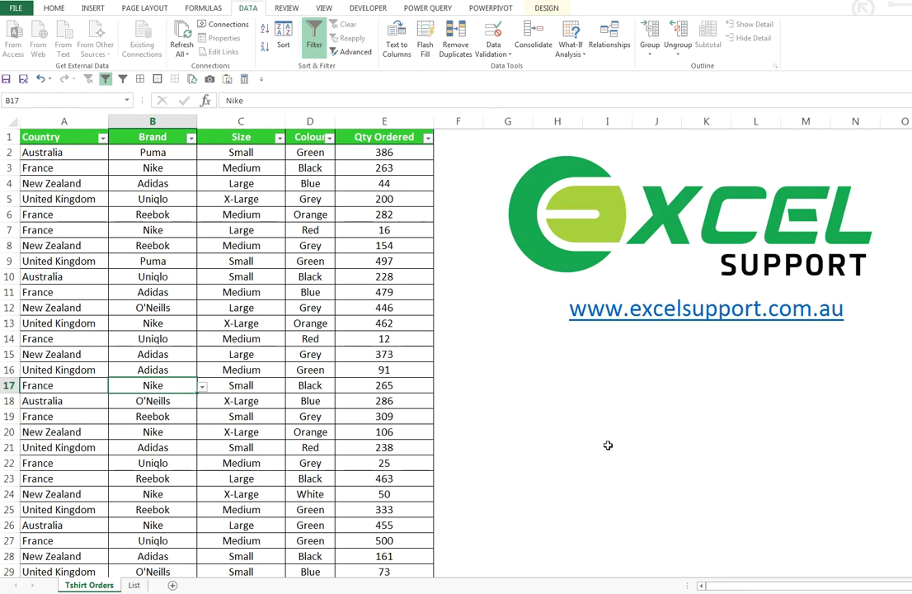
click(186, 261)
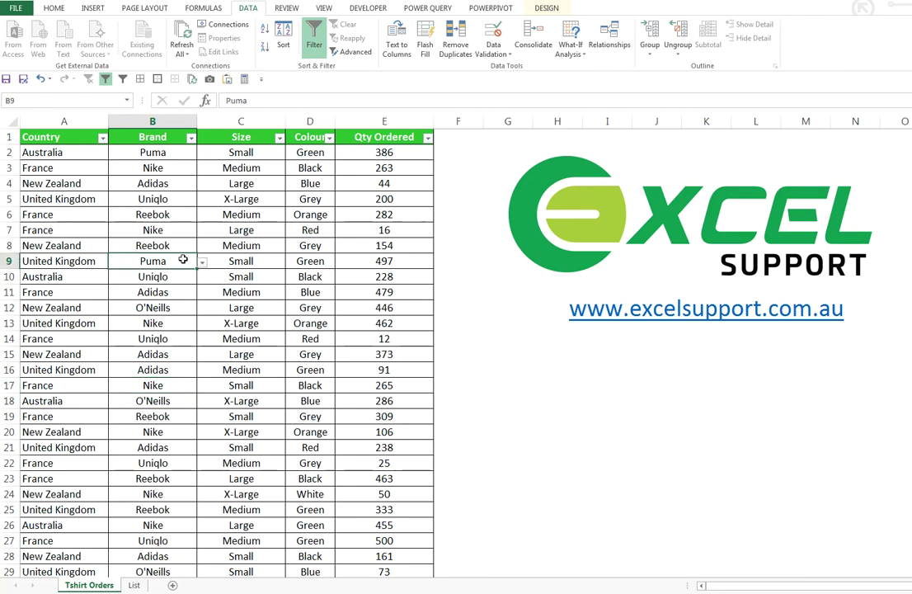
click(175, 292)
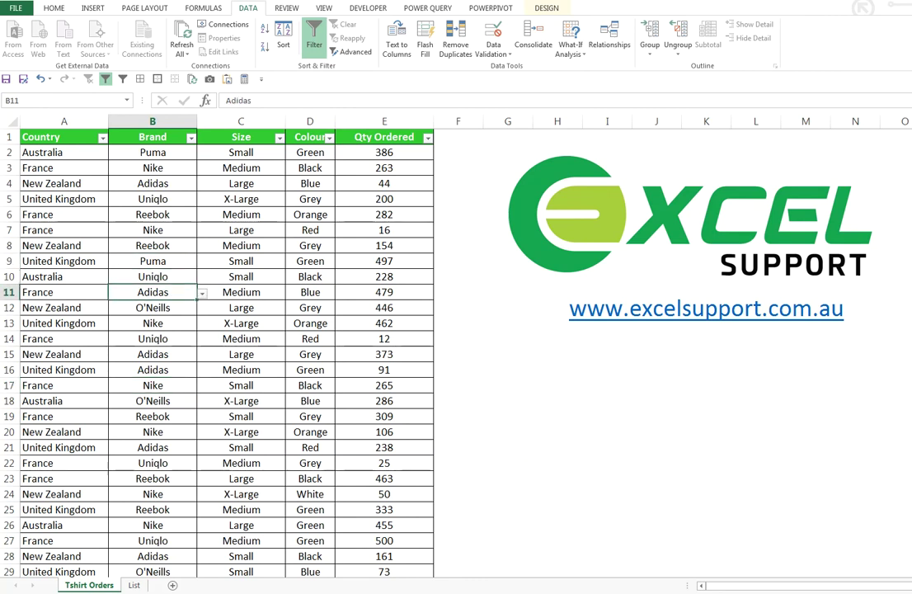